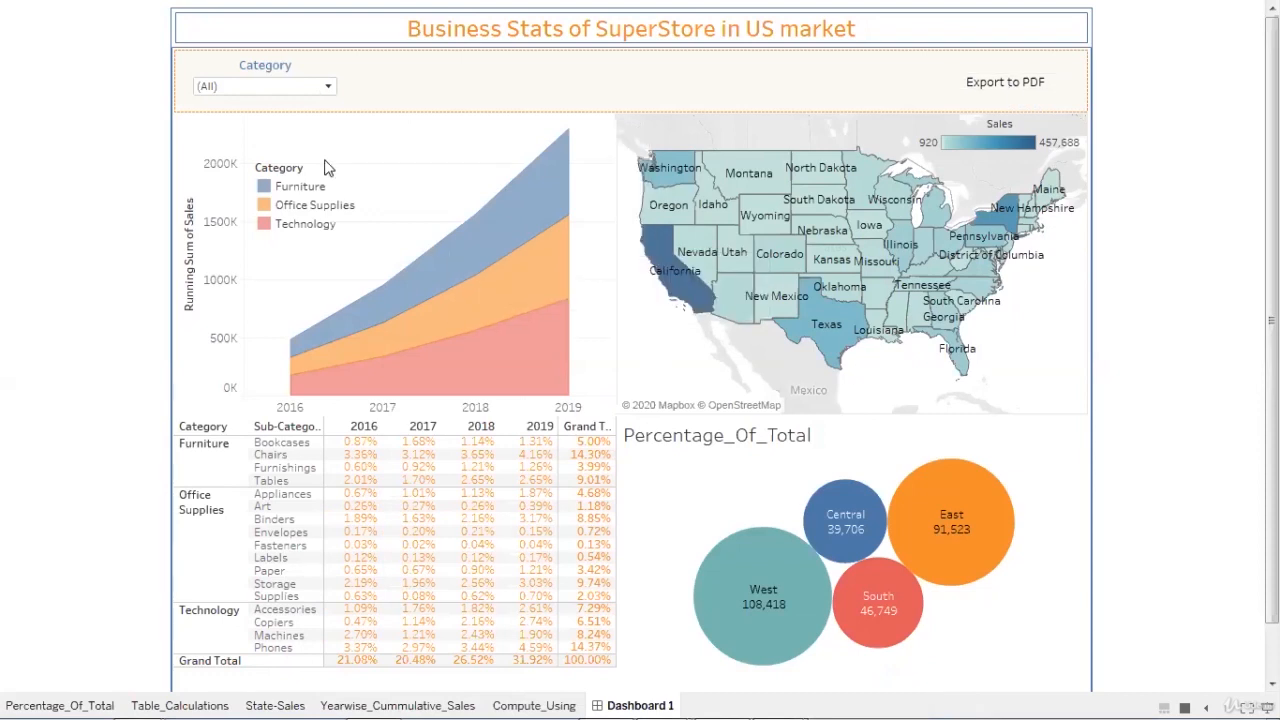
- Filter the SuperStore dashboard to the Technology category
left_click(328, 85)
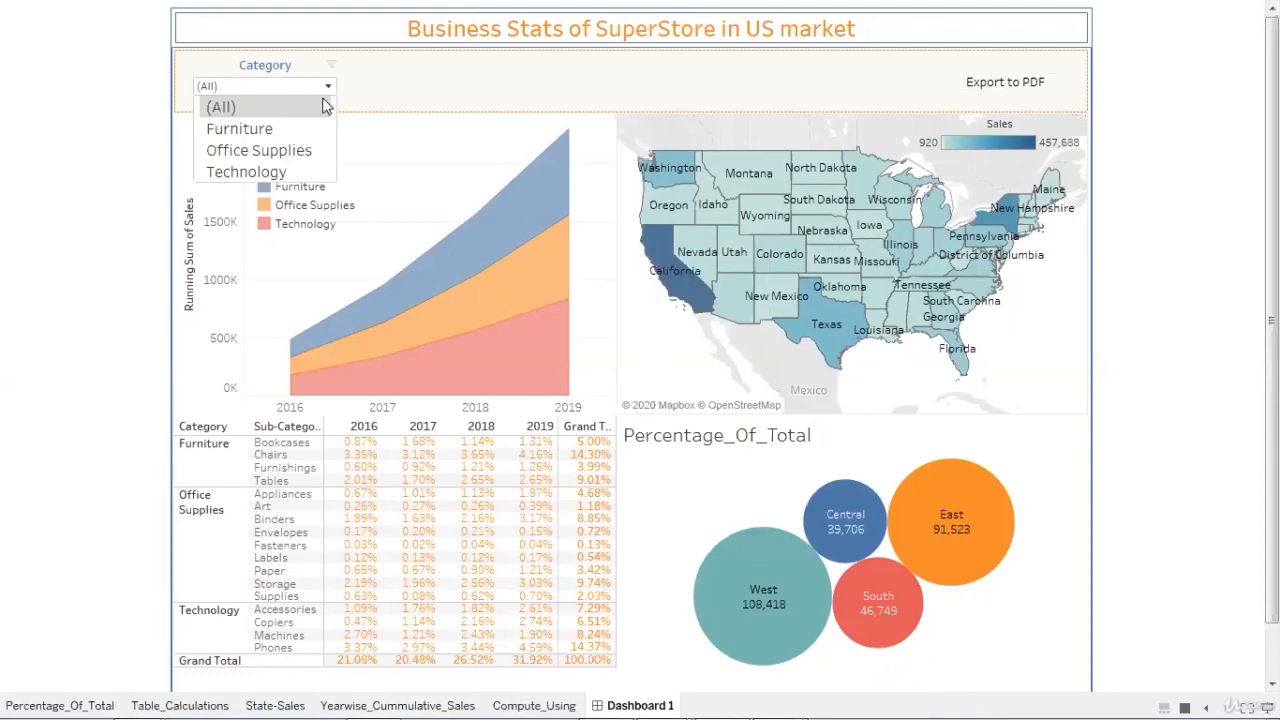
left_click(255, 172)
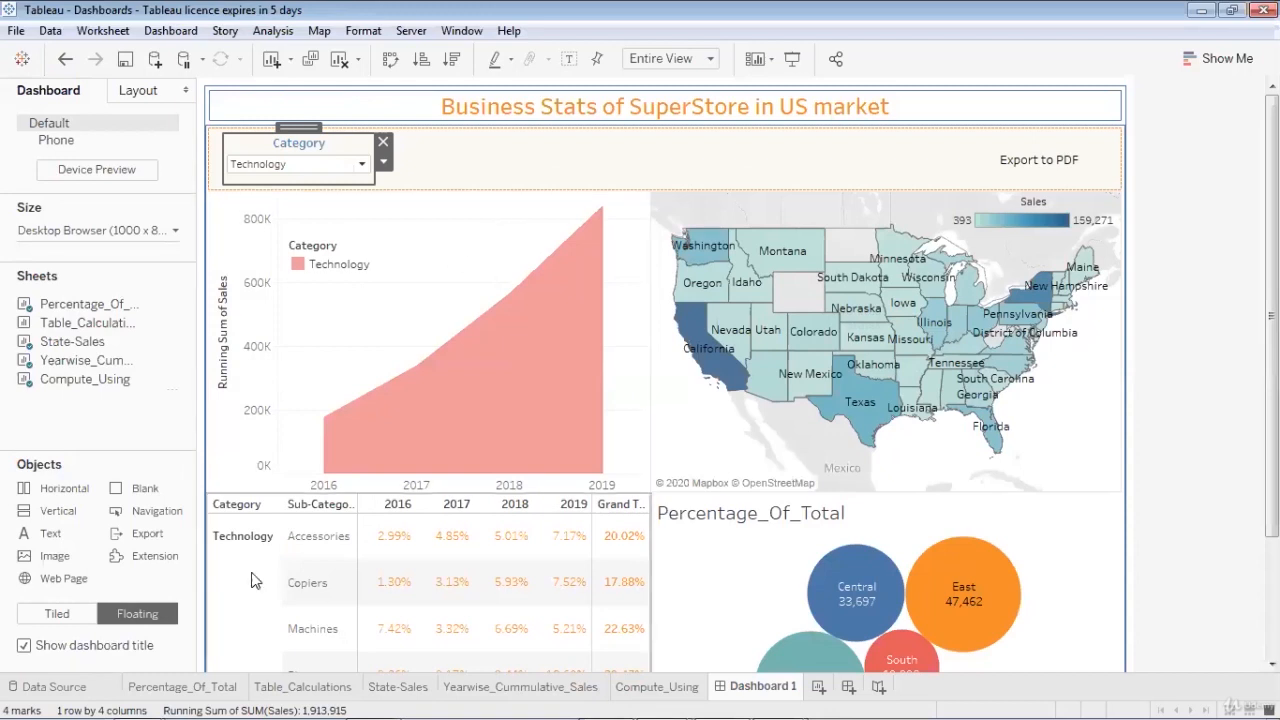
- Review the Orders data source and the Percentage_Of_Total, Table_Calculations, State-Sales and Yearwise_Cummulative_Sales sheets, checking California and Georgia on the map
left_click(84, 694)
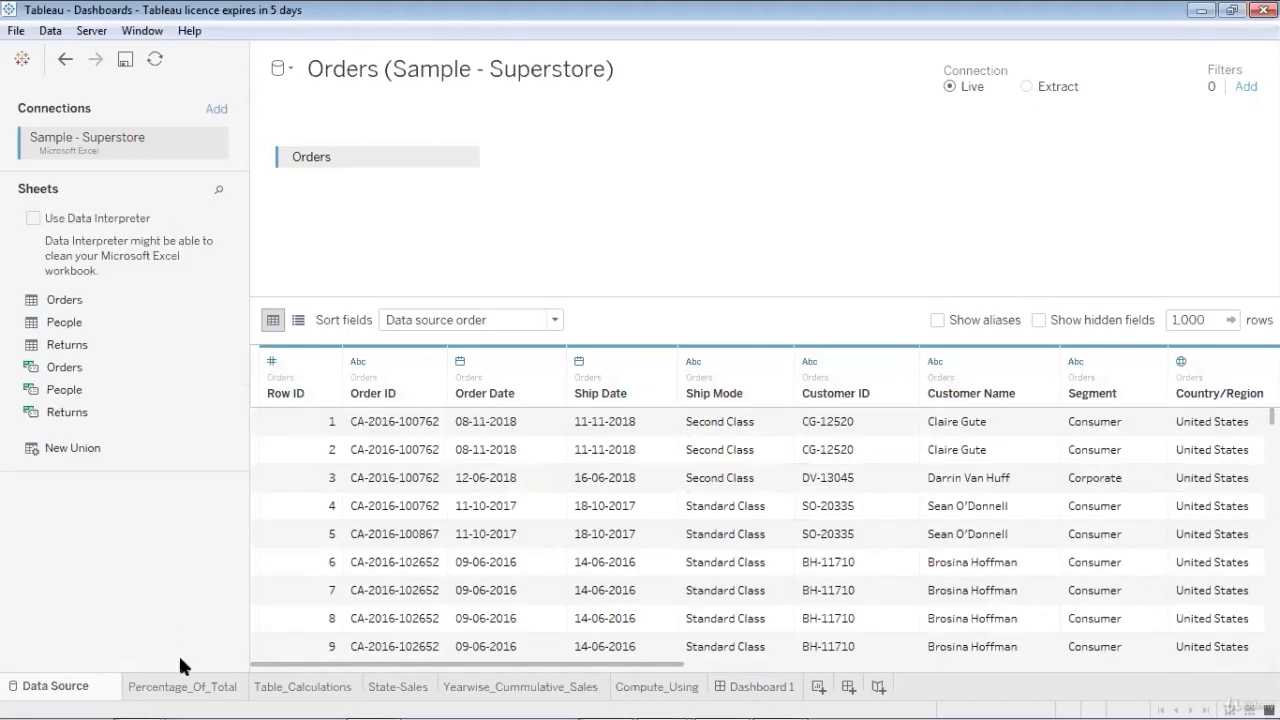
left_click(183, 688)
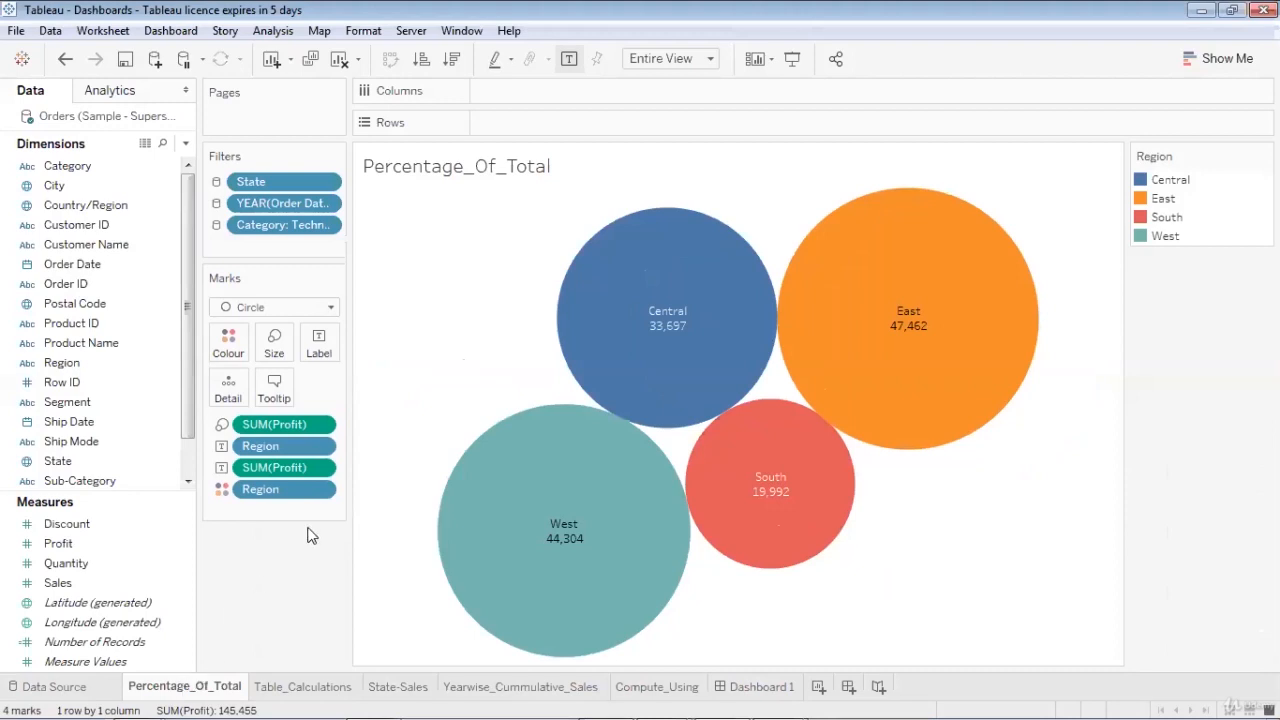
left_click(268, 688)
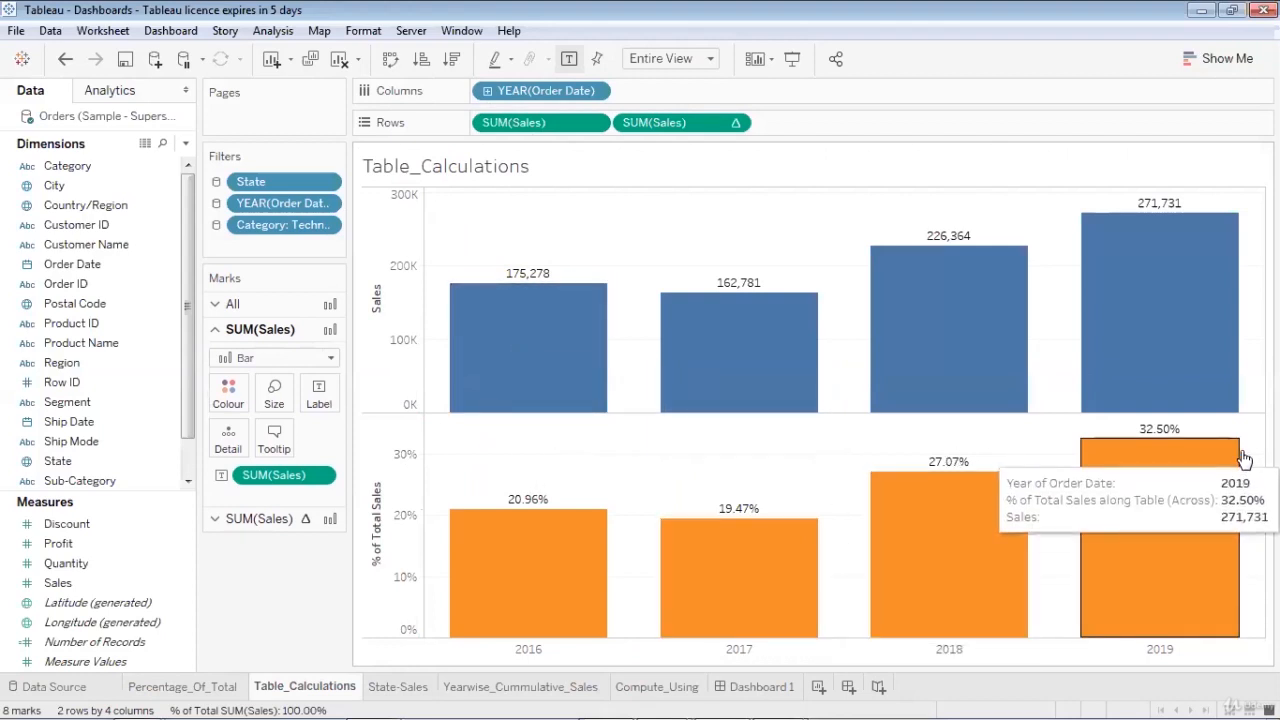
left_click(390, 687)
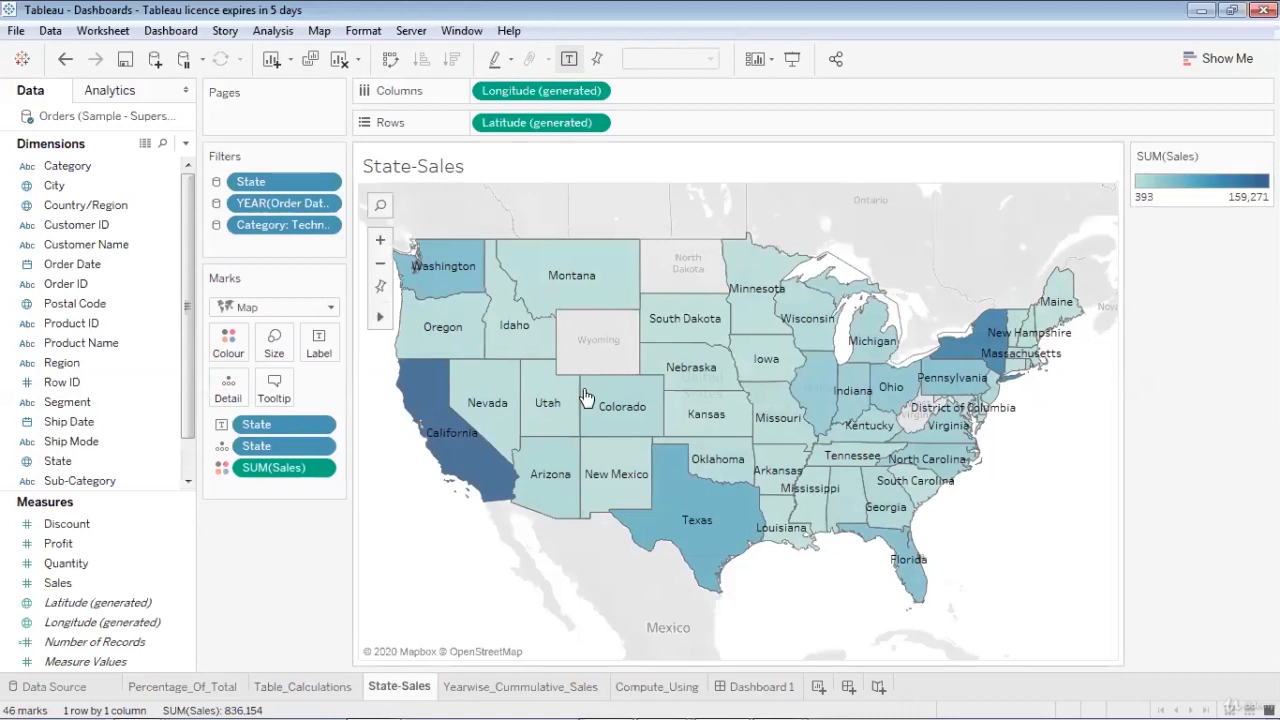
mouse_move(467, 463)
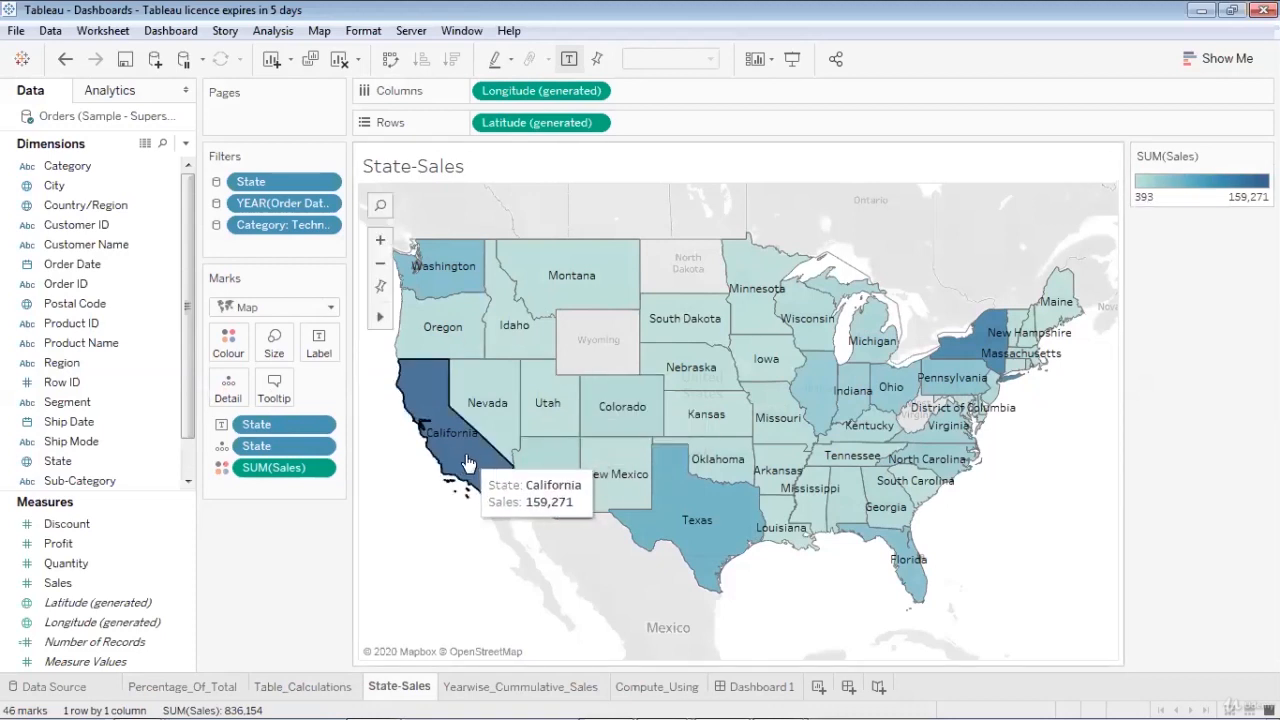
mouse_move(888, 519)
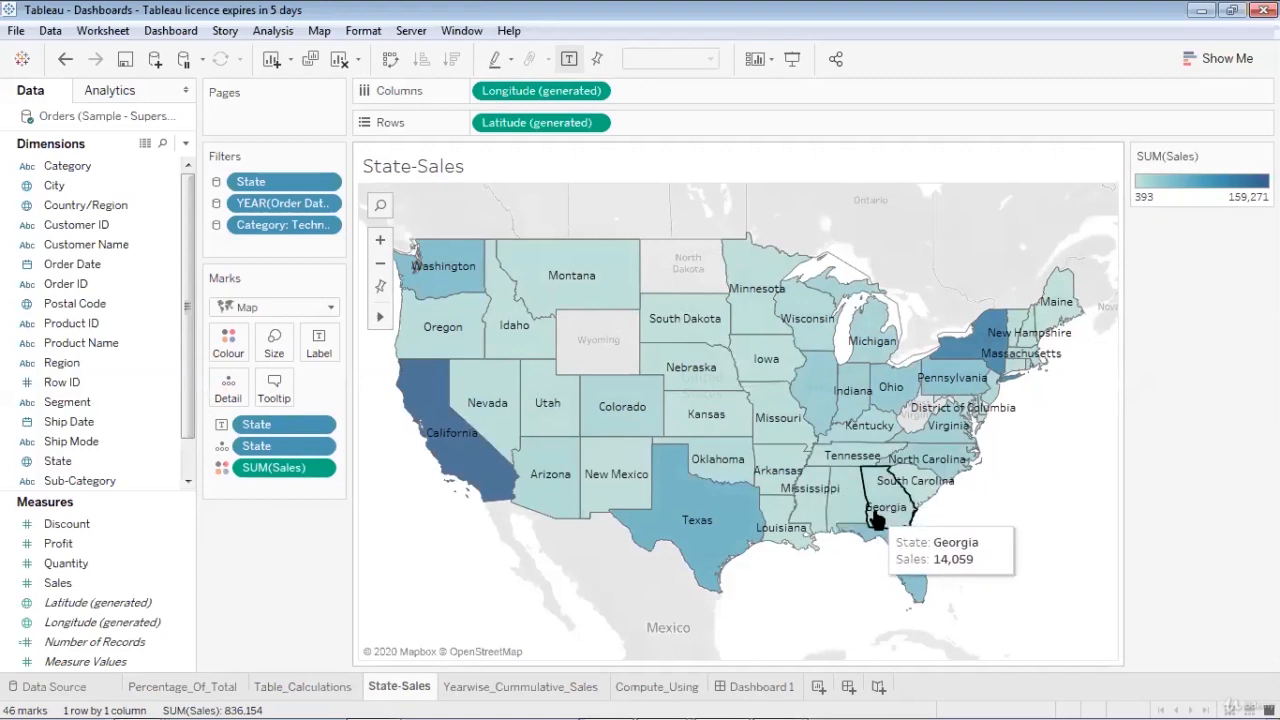
left_click(537, 687)
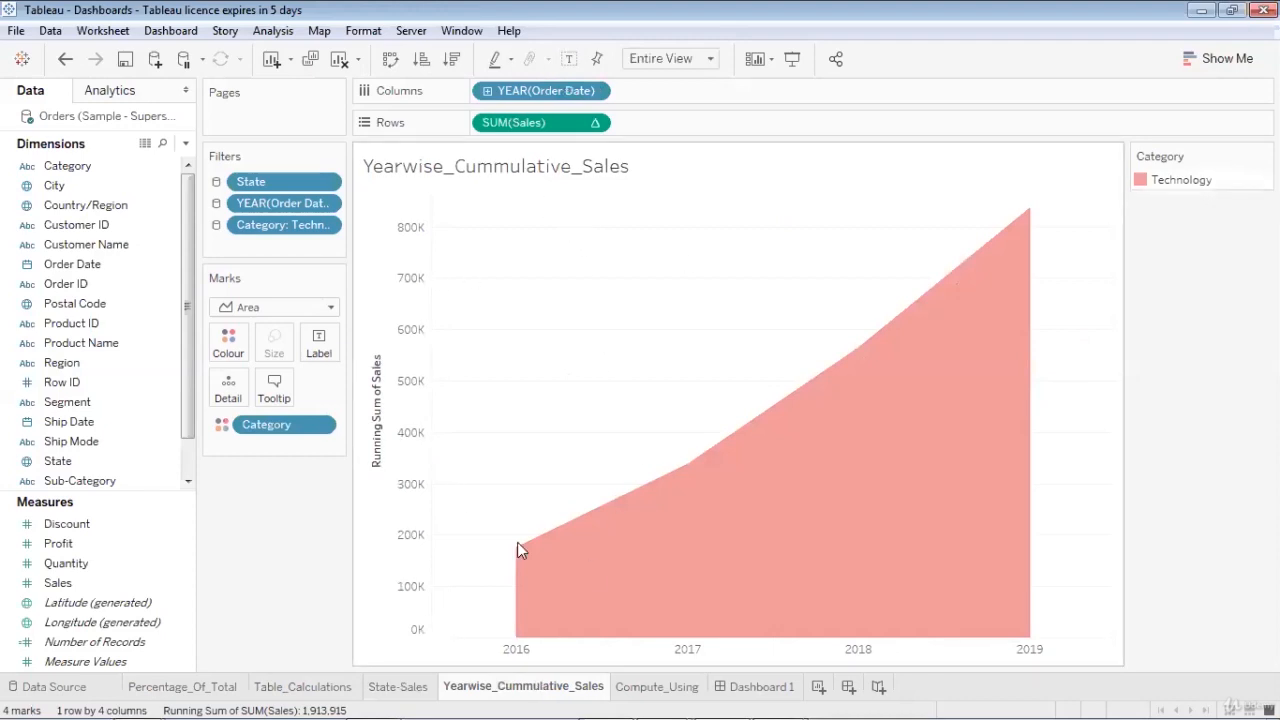
- Reset the Category filter on Dashboard 1 to (All)
left_click(745, 688)
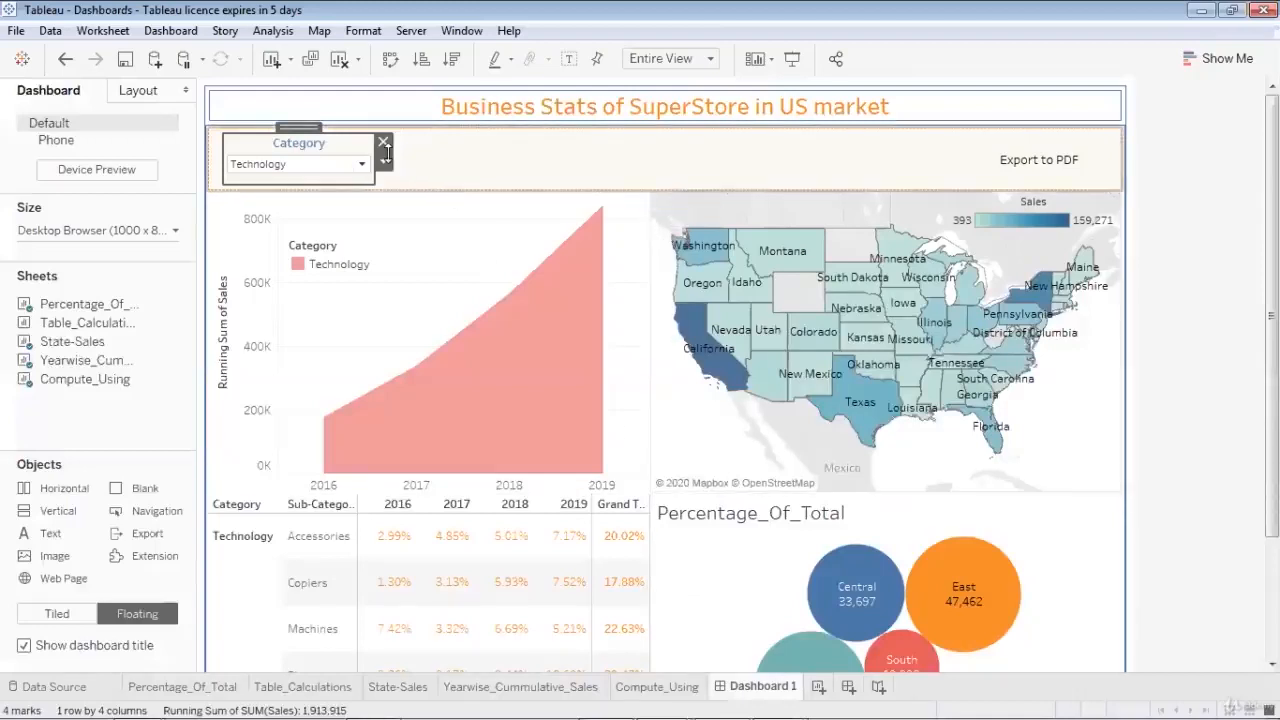
left_click(345, 164)
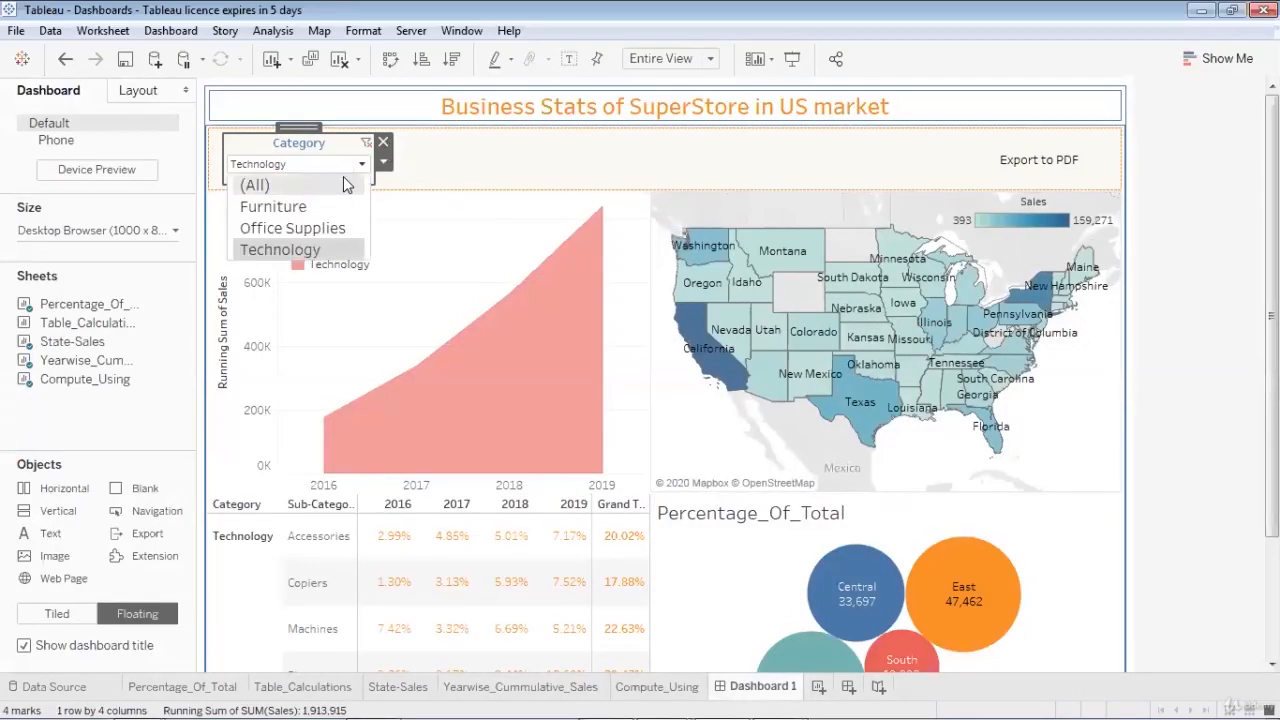
left_click(343, 184)
- Examine the Yearwise_Cummulative_Sales chart and the Compute_Using percentage table, and return to Dashboard 1
left_click(585, 689)
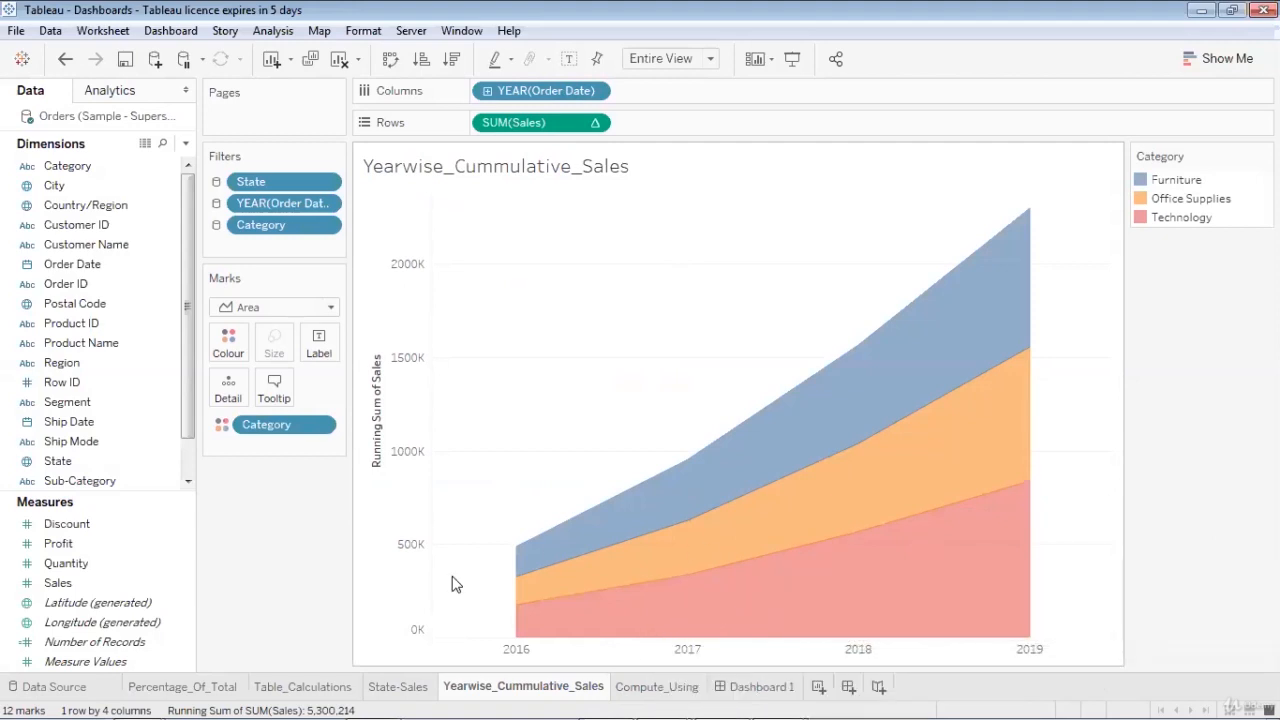
left_click(641, 690)
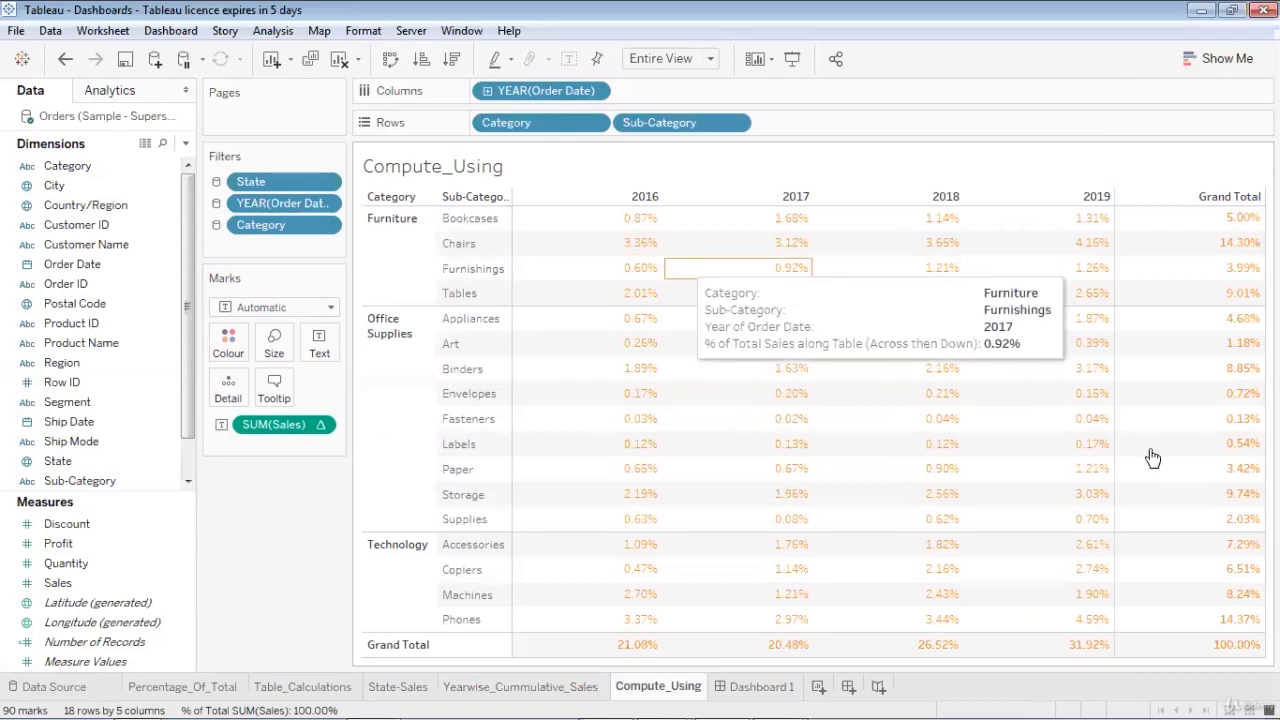
mouse_move(1238, 655)
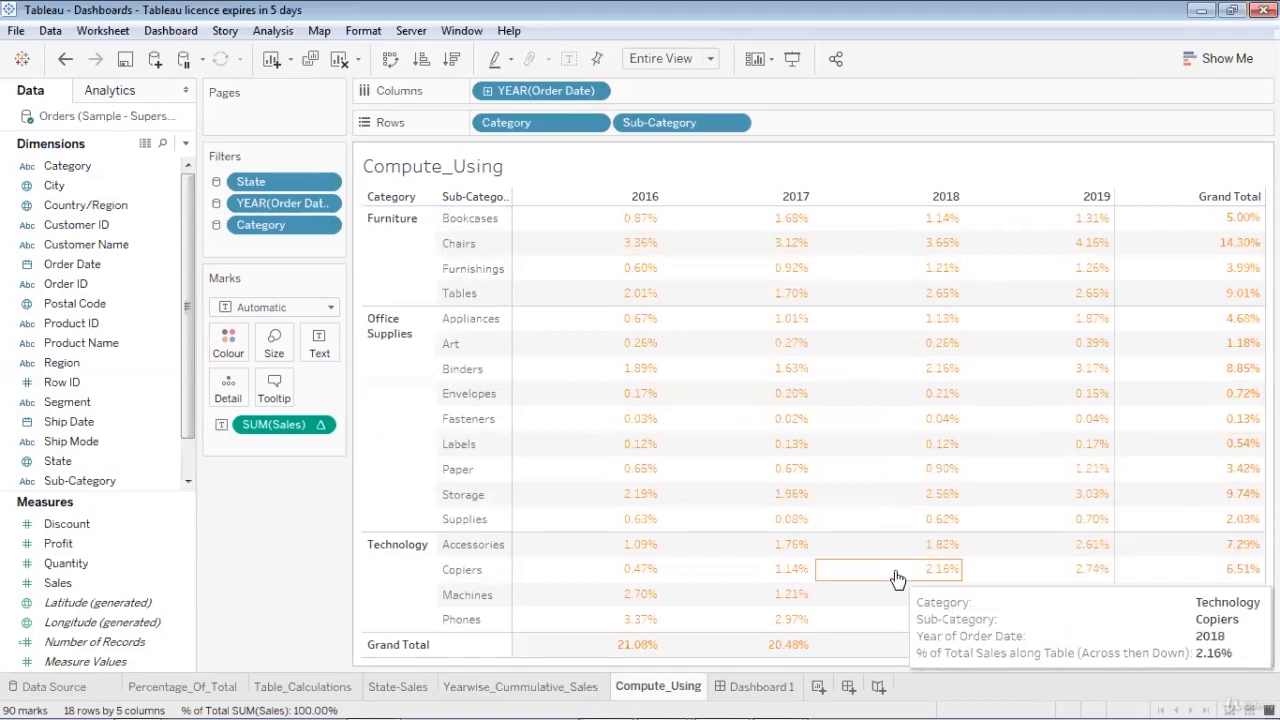
left_click(779, 688)
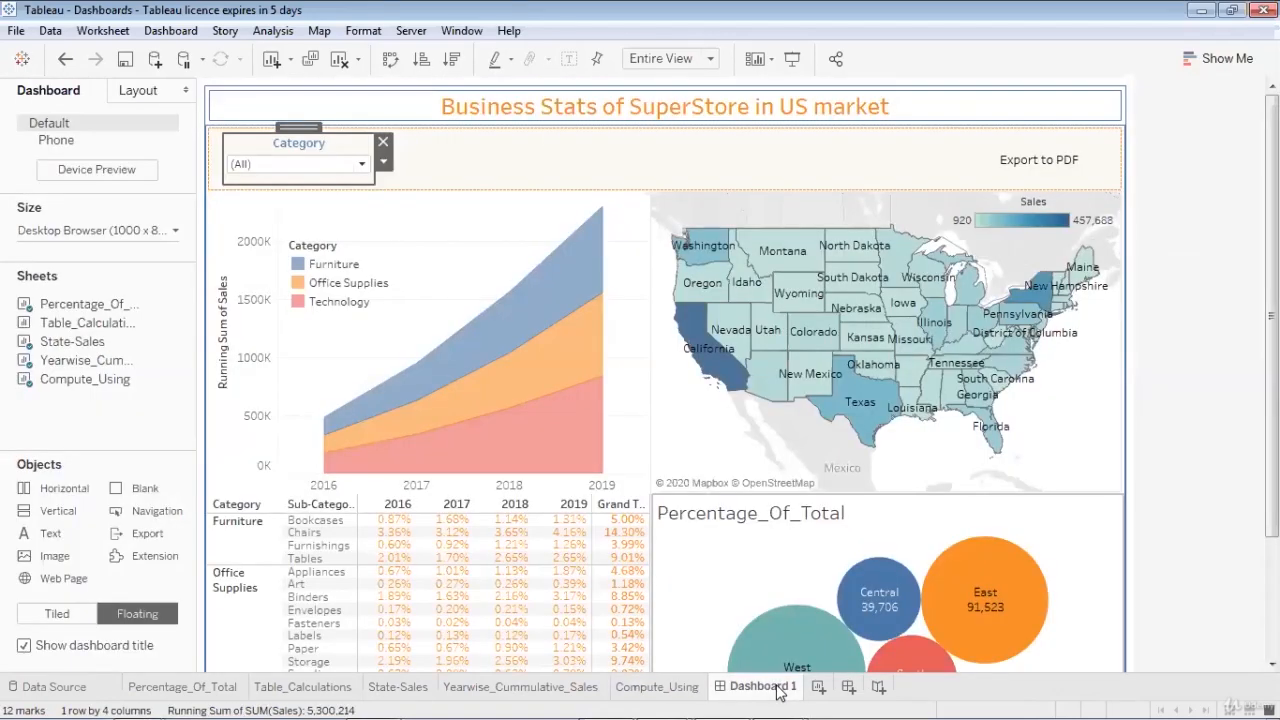
- Create a new blank dashboard after Dashboard 1
left_click(848, 688)
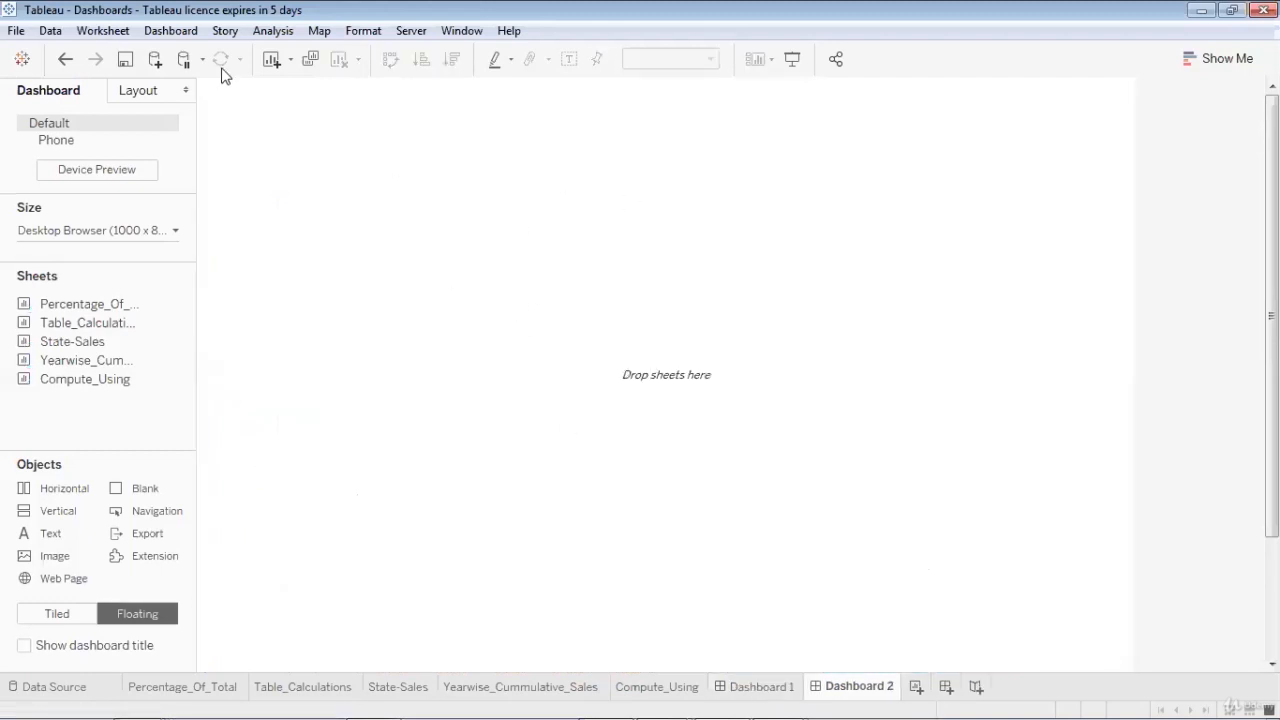
left_click(184, 36)
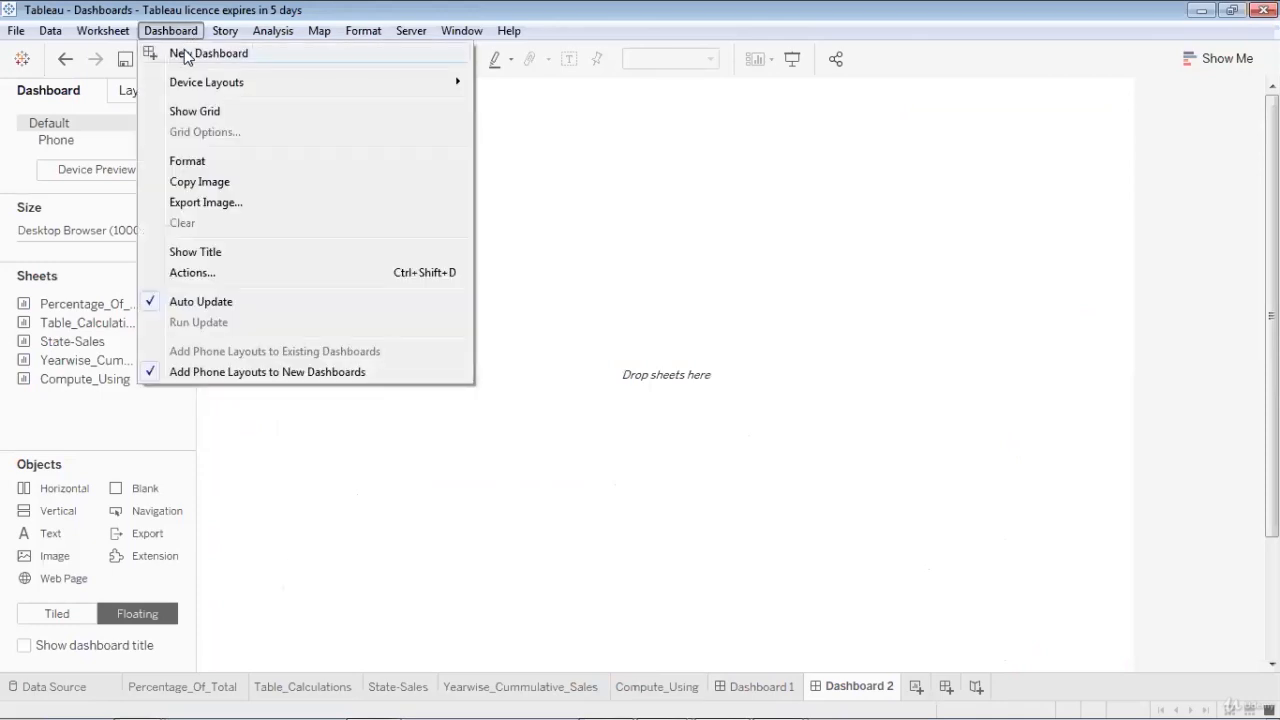
left_click(598, 345)
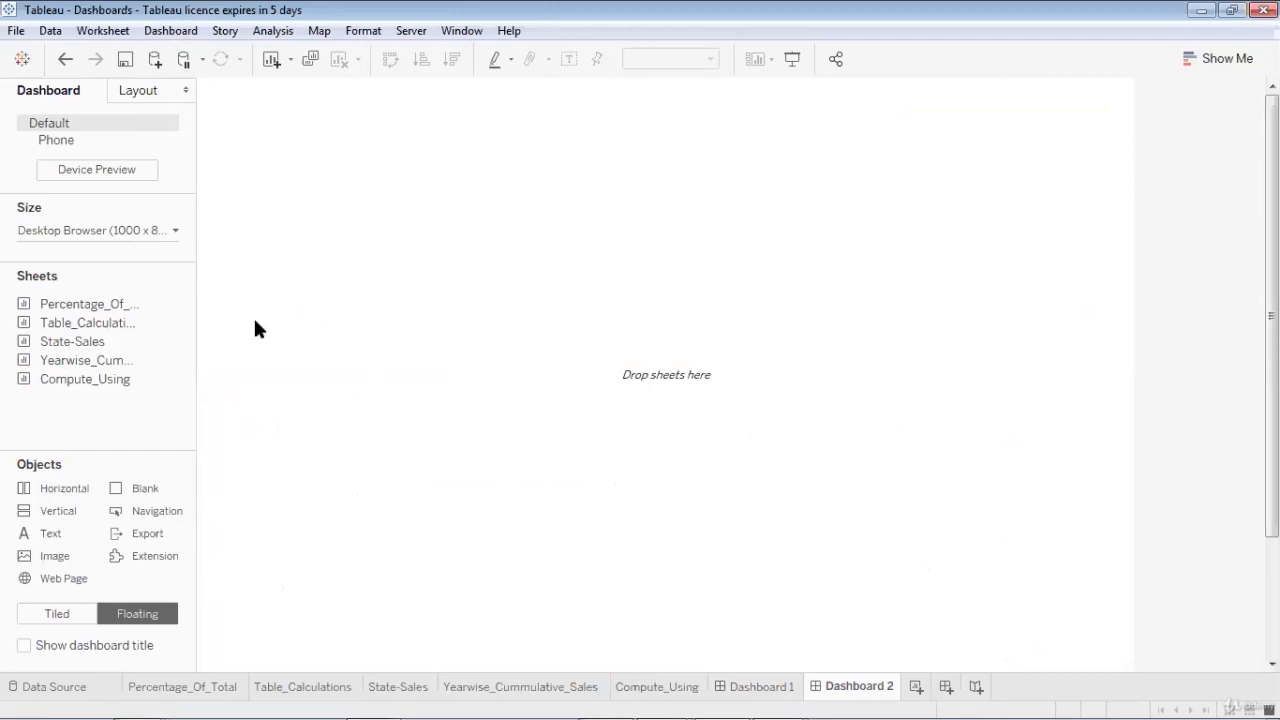
- Place the Percentage_Of_Total sheet on the blank dashboard as a floating view
double_click(191, 306)
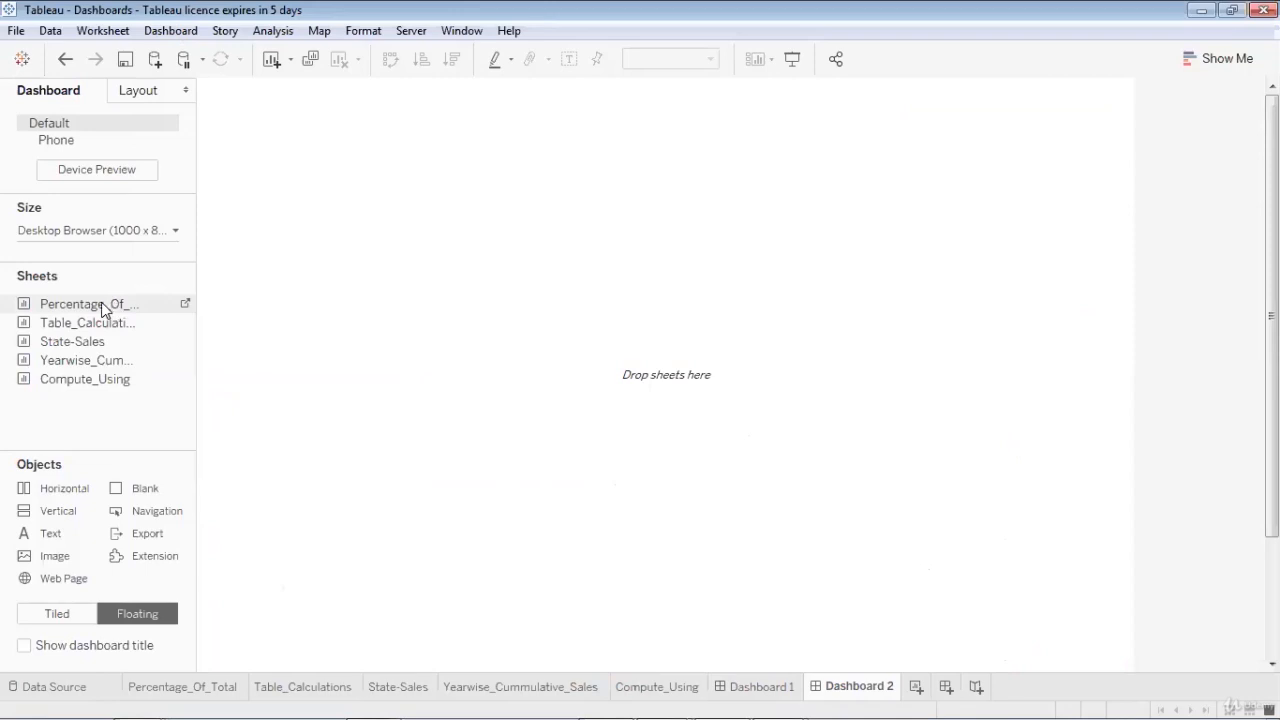
left_click_drag(190, 278, 275, 260)
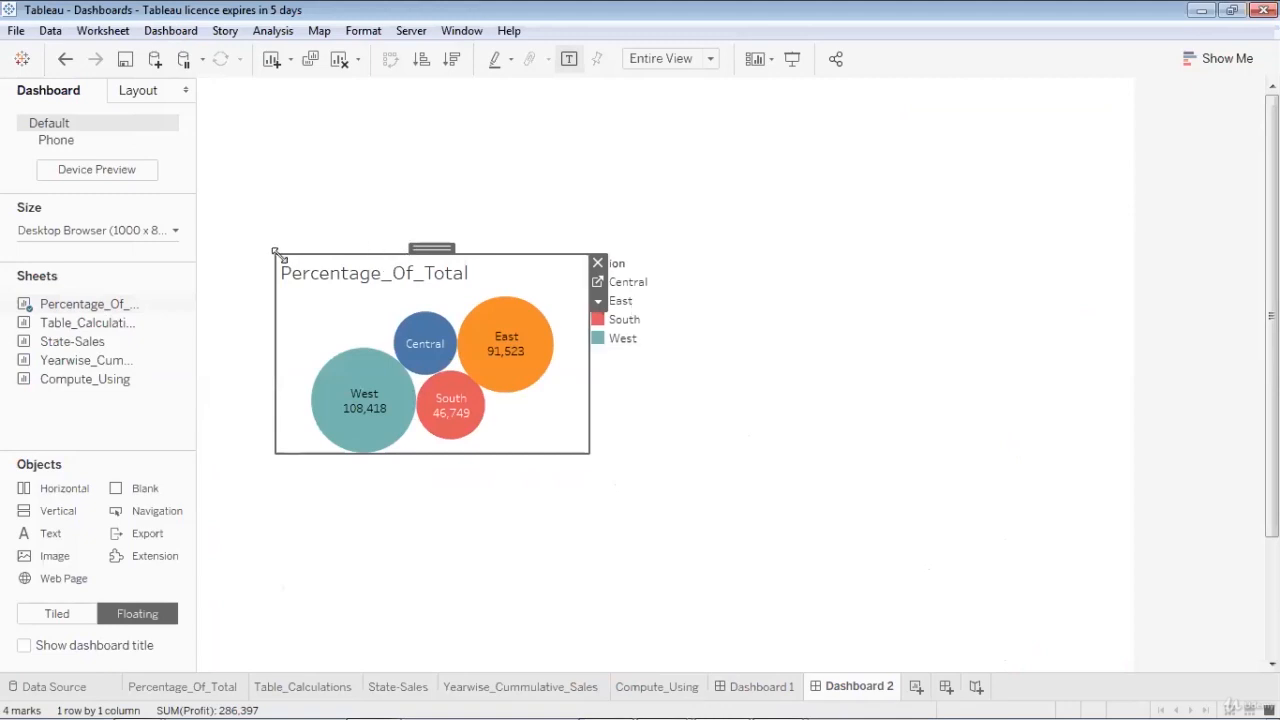
- Switch the placement of new dashboard objects to Tiled and remove the floating Percentage_Of_Total view
left_click(76, 618)
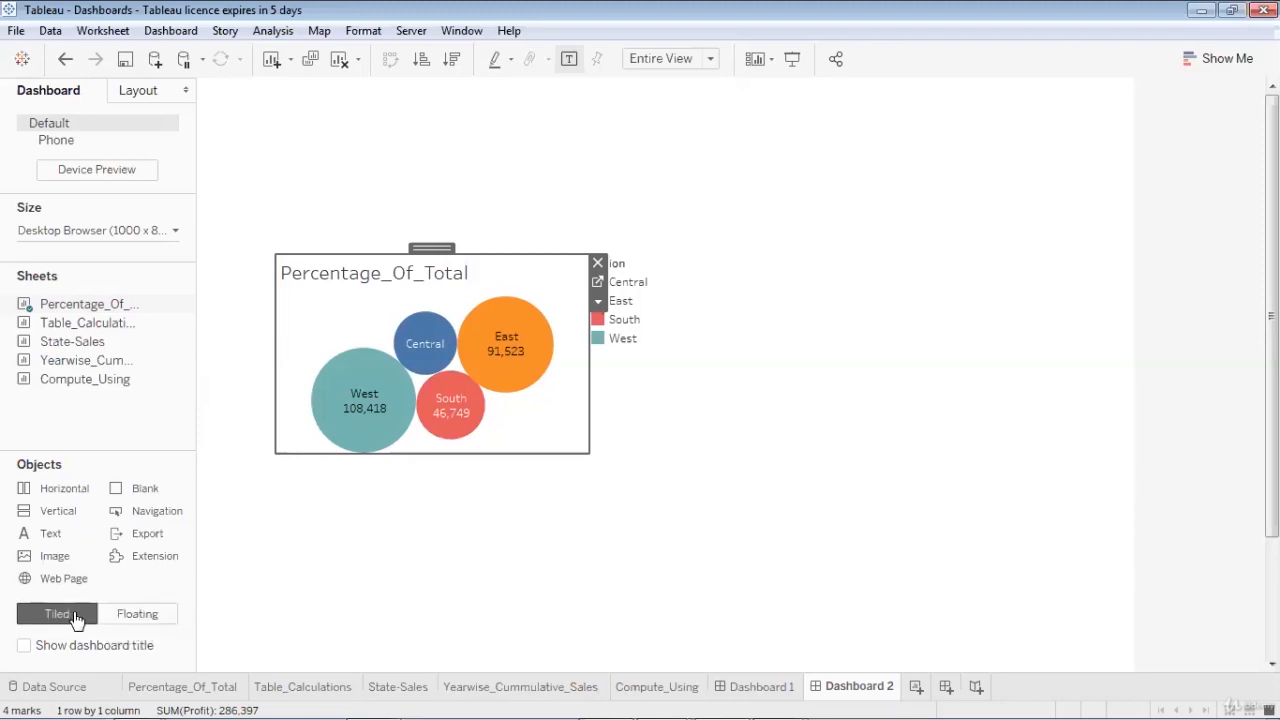
left_click(597, 263)
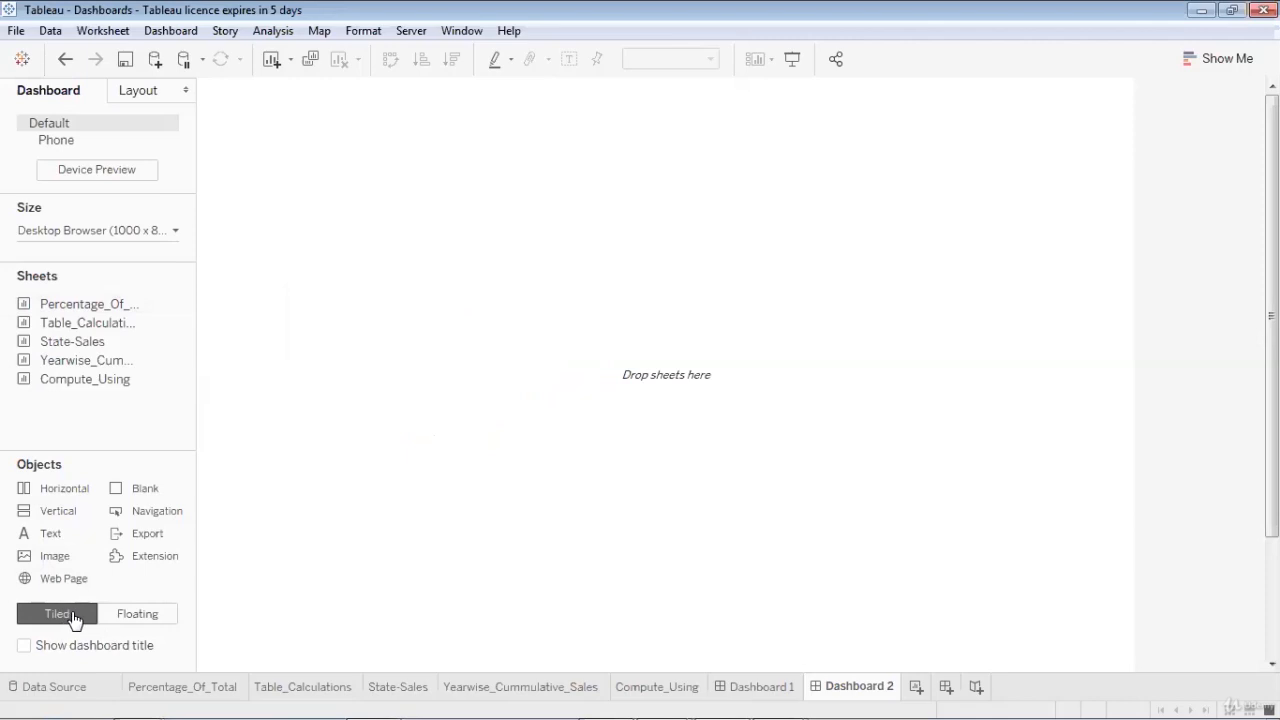
- Add the Percentage_Of_Total sheet to the empty dashboard as a tiled view
mouse_move(80, 313)
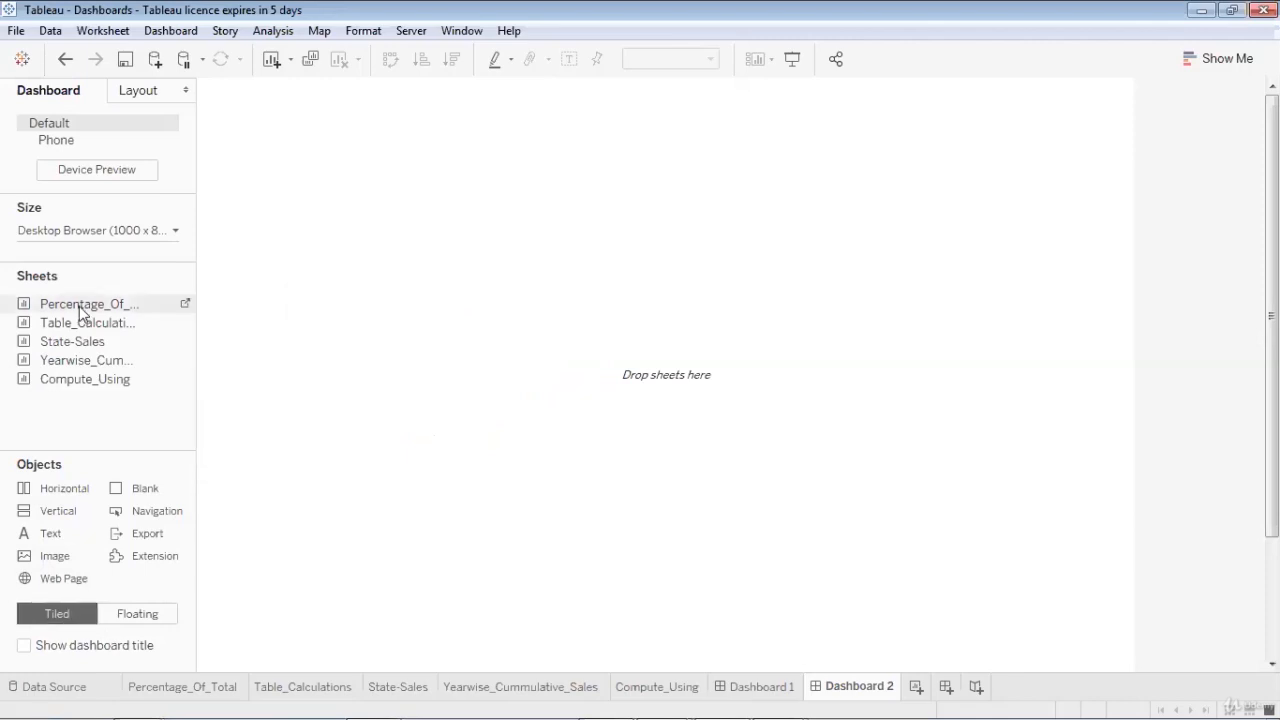
left_click_drag(79, 307, 388, 176)
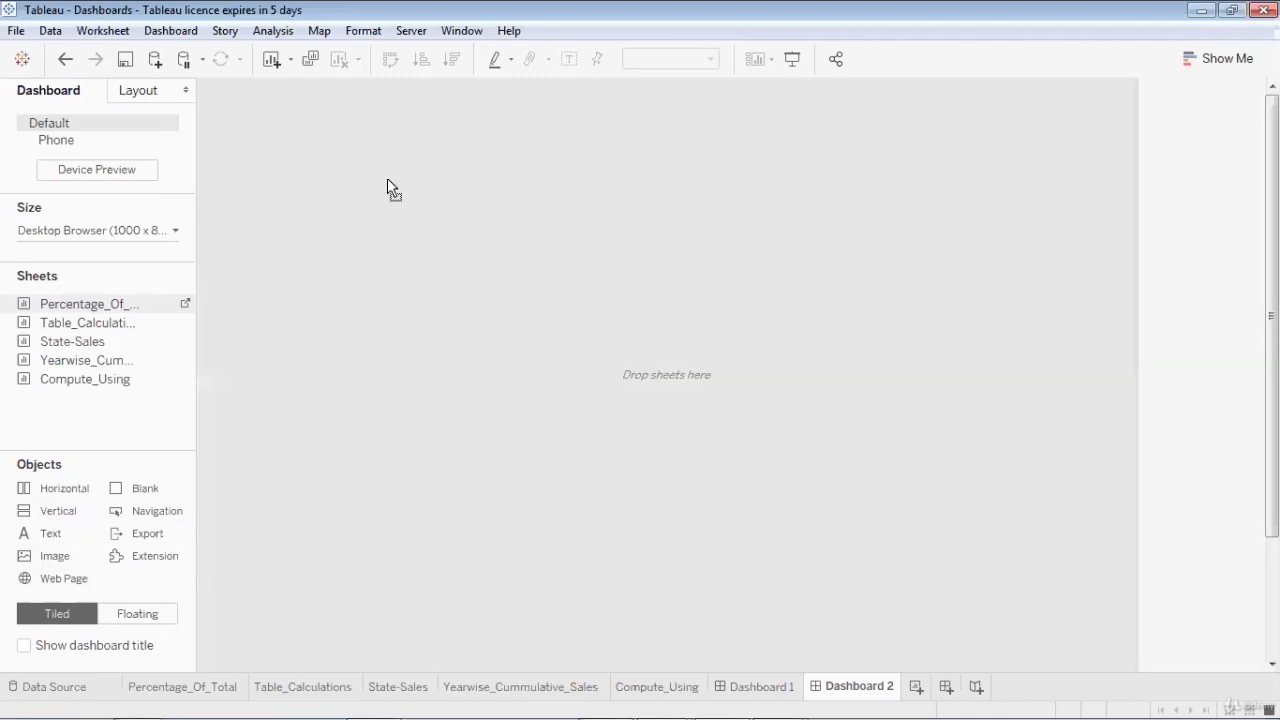
left_click_drag(387, 179, 386, 186)
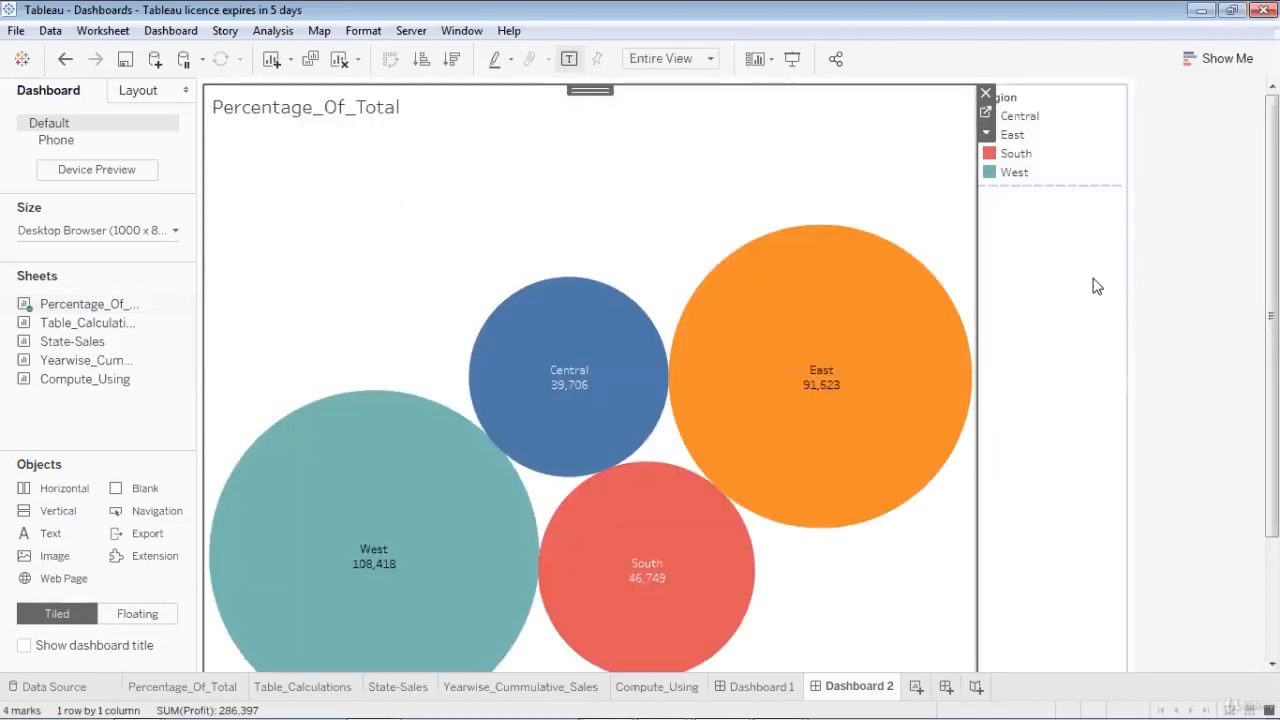
left_click(1172, 269)
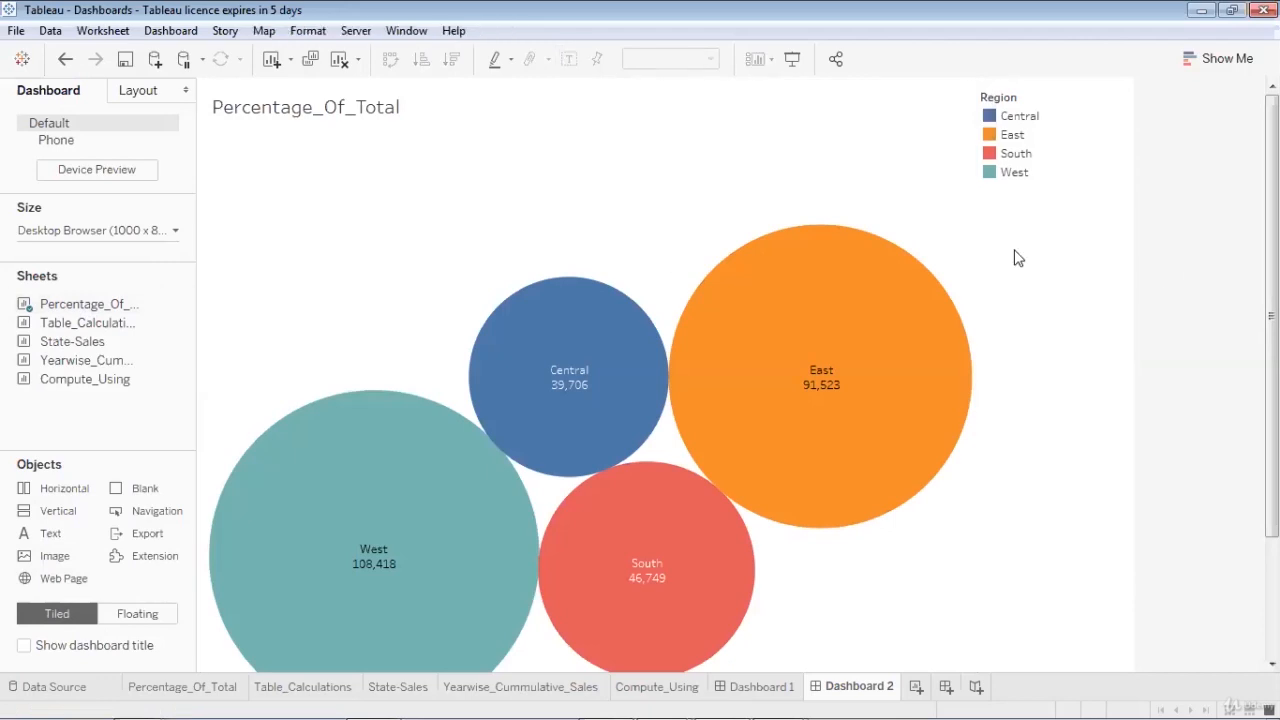
- Tile the Table_Calculations sheet to the left of Percentage_Of_Total and the State-Sales map to its right
mouse_move(90, 337)
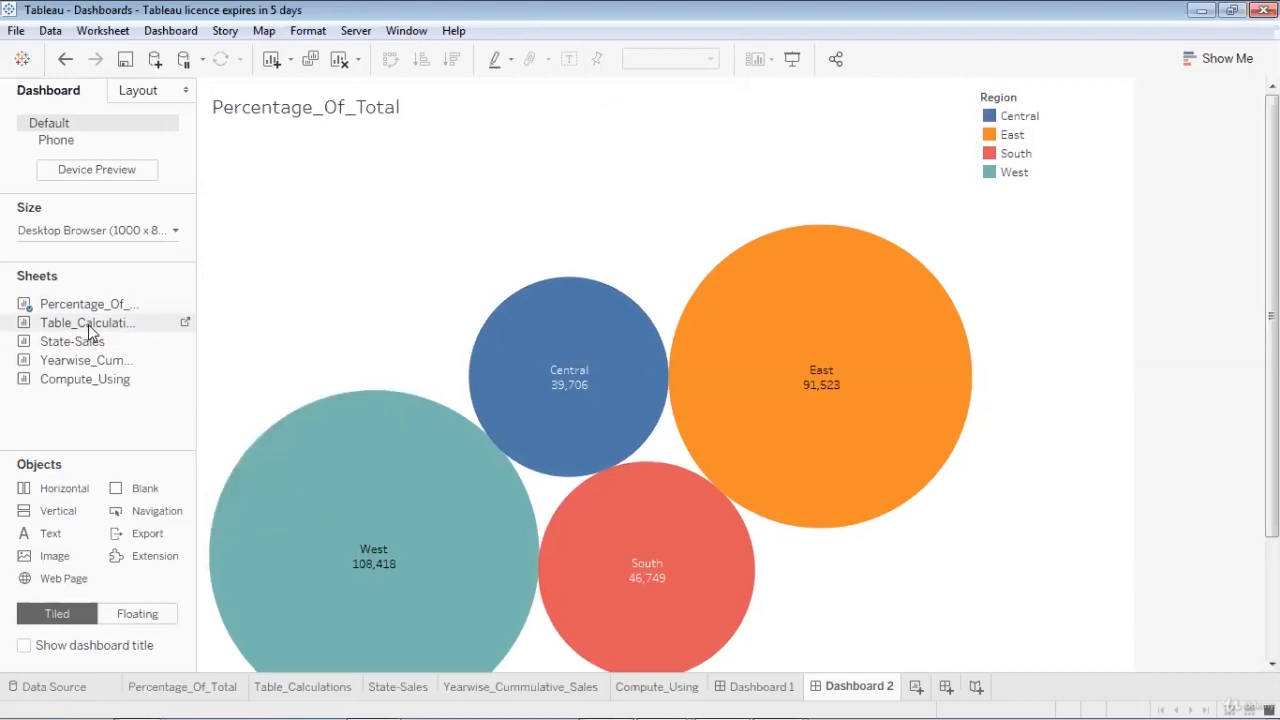
left_click_drag(88, 324, 248, 301)
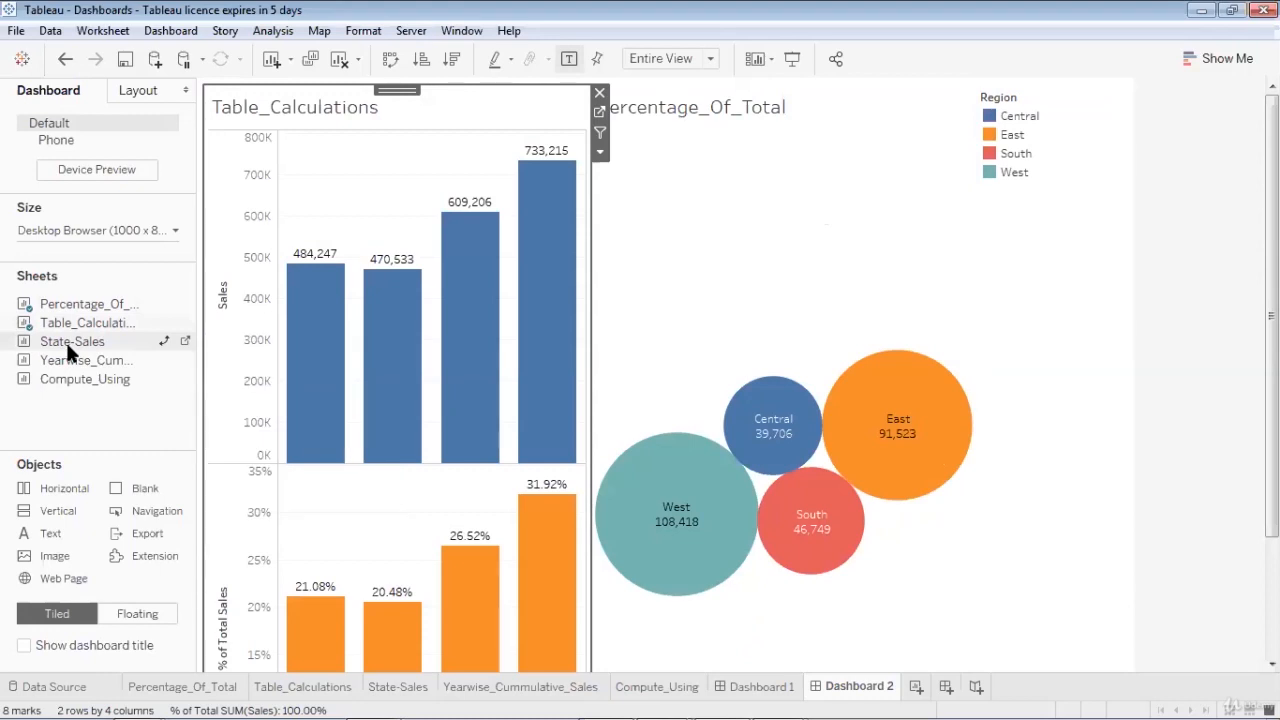
left_click_drag(70, 350, 862, 352)
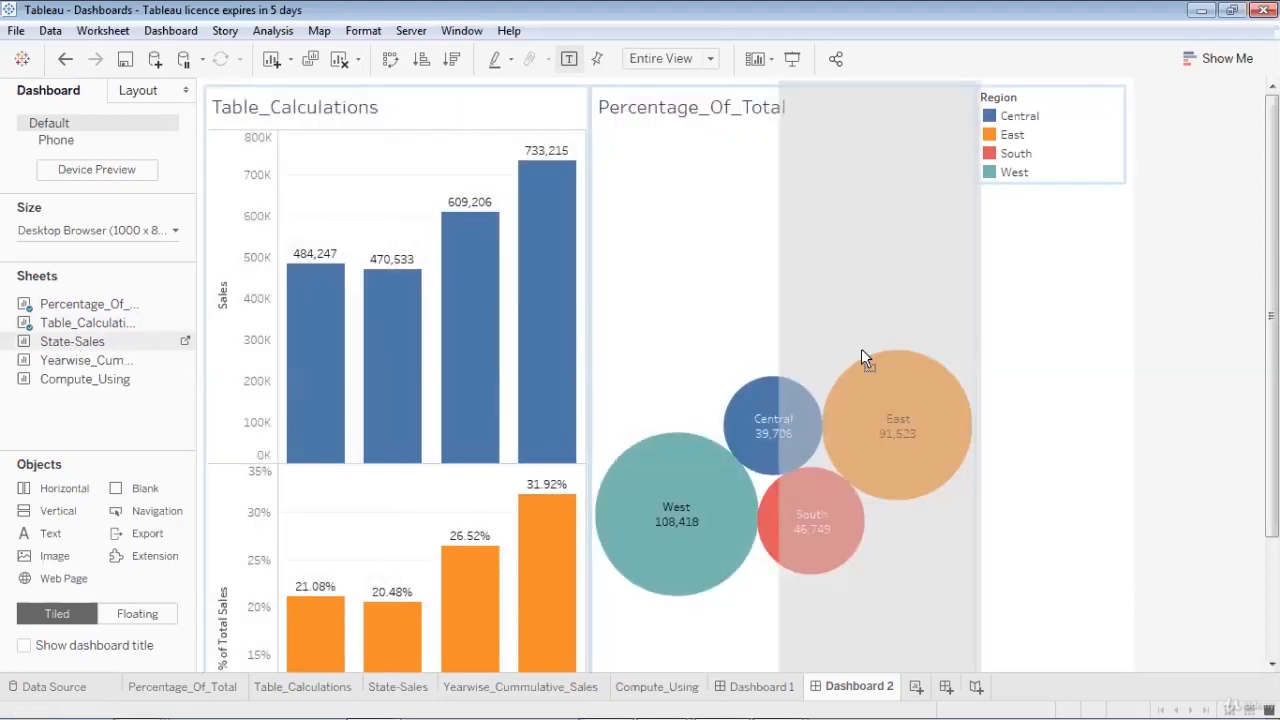
left_click_drag(861, 350, 860, 350)
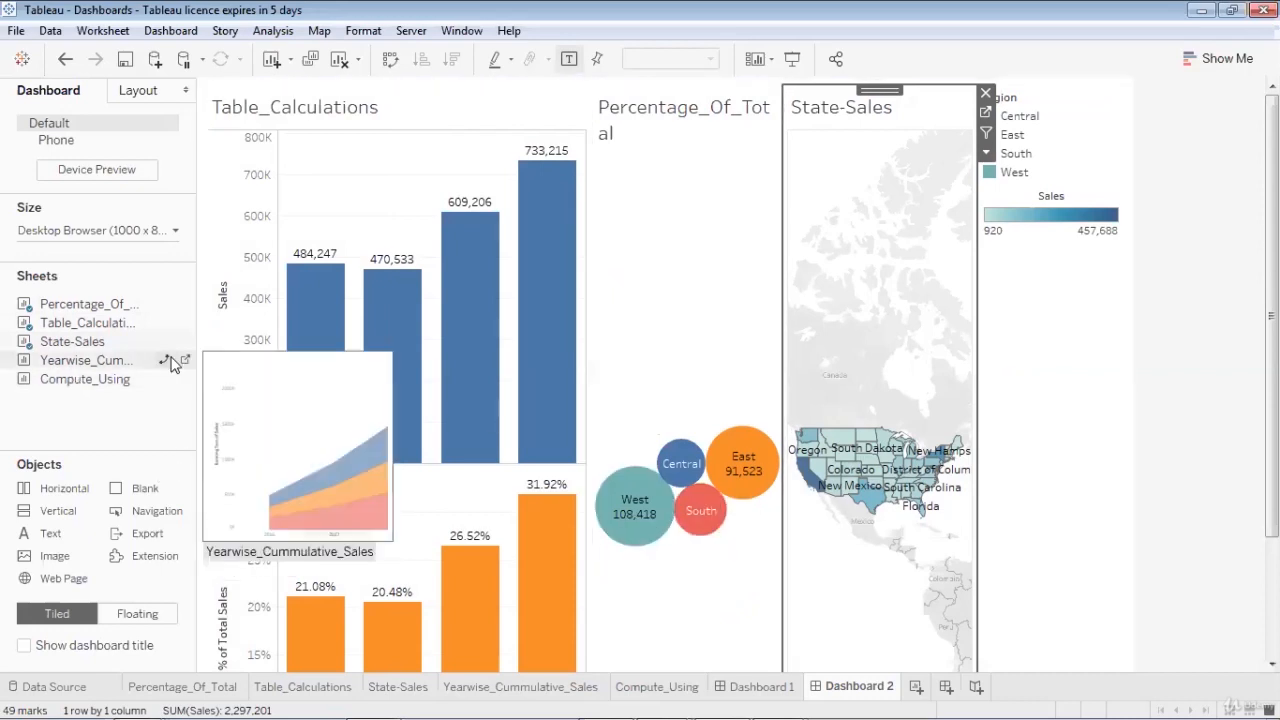
- Remove the Table_Calculations, Percentage_Of_Total and State-Sales views from the dashboard
left_click(566, 103)
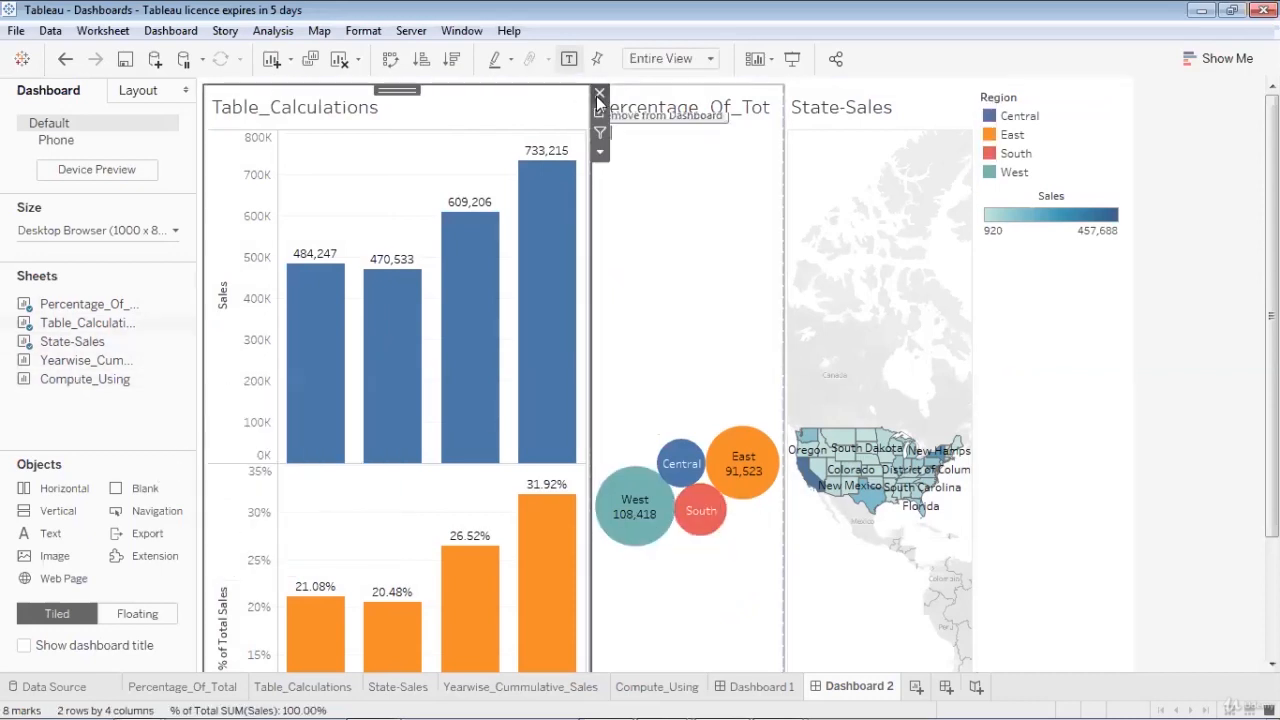
left_click(599, 95)
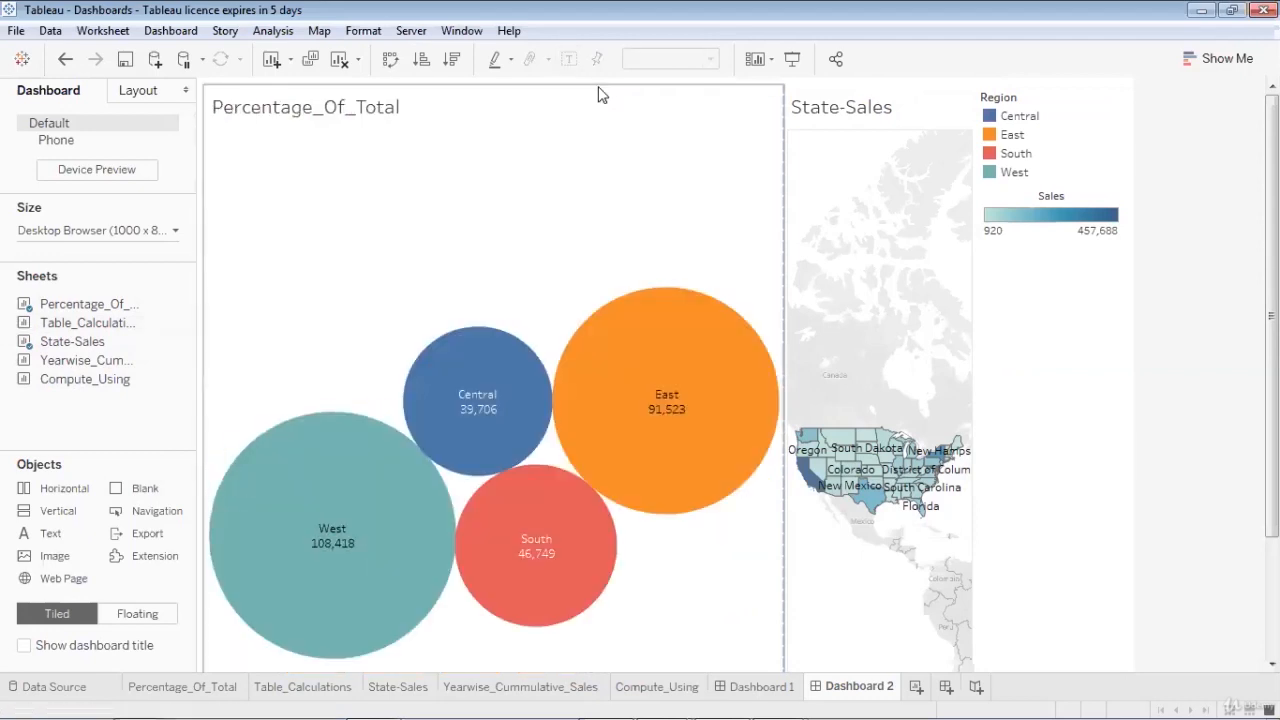
left_click(792, 94)
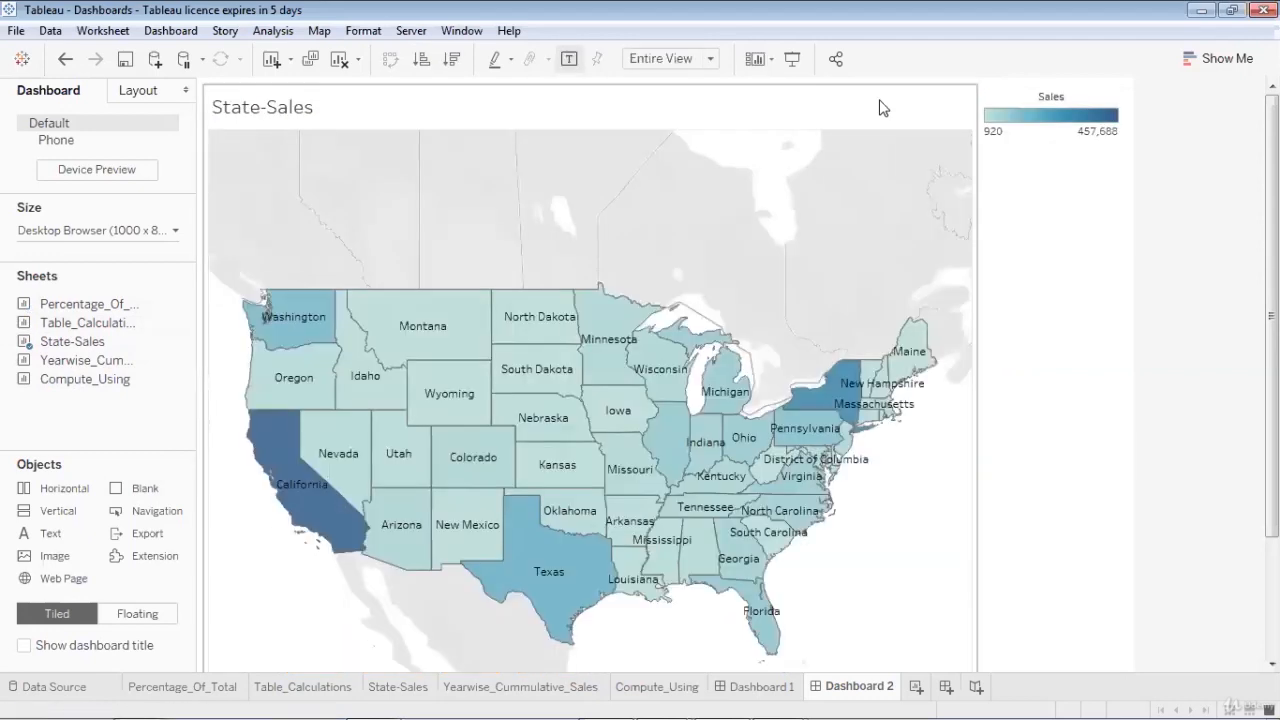
left_click(939, 103)
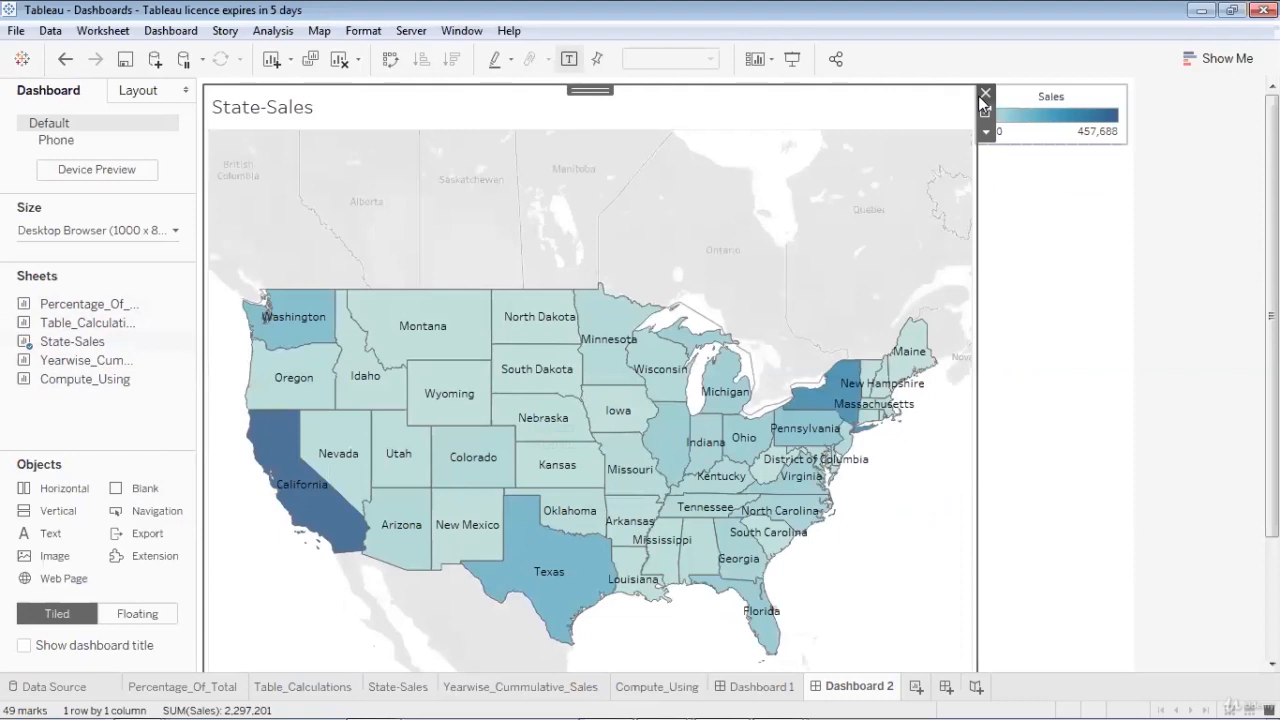
left_click(984, 94)
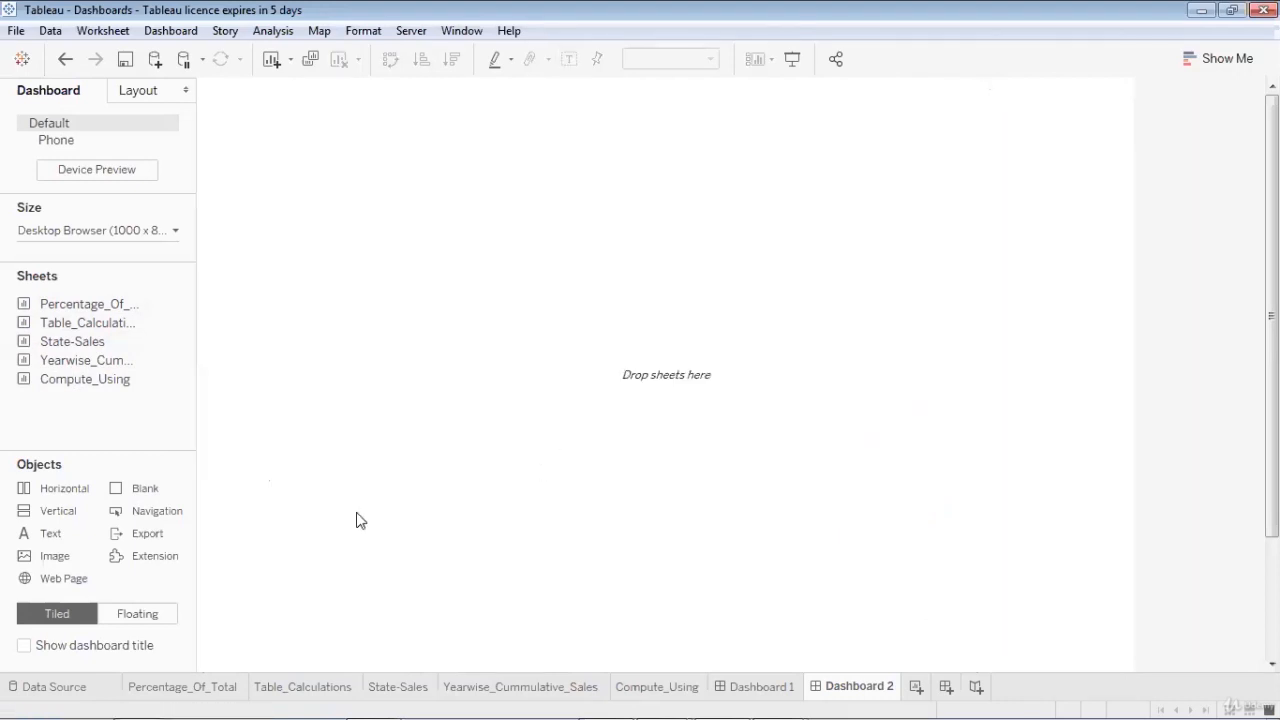
- Switch new objects to Floating, add the Percentage_Of_Total sheet, and place and enlarge it in the dashboard's lower-right area
left_click(155, 619)
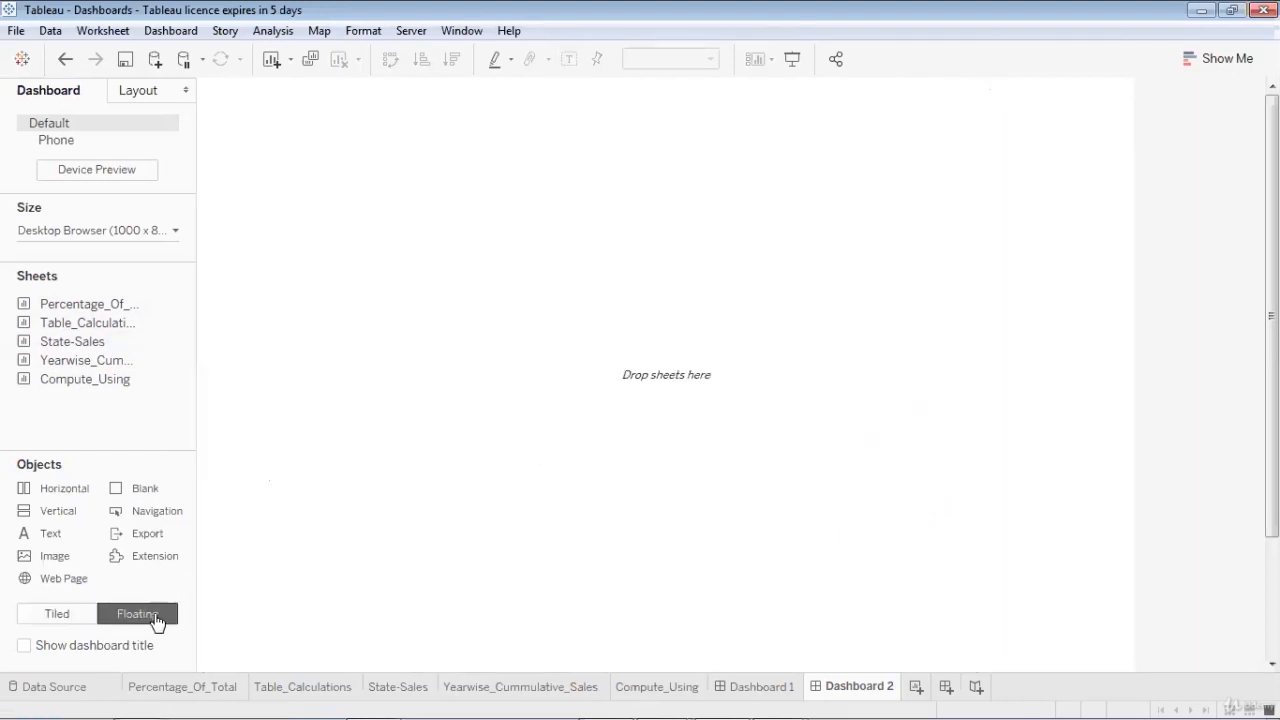
mouse_move(100, 309)
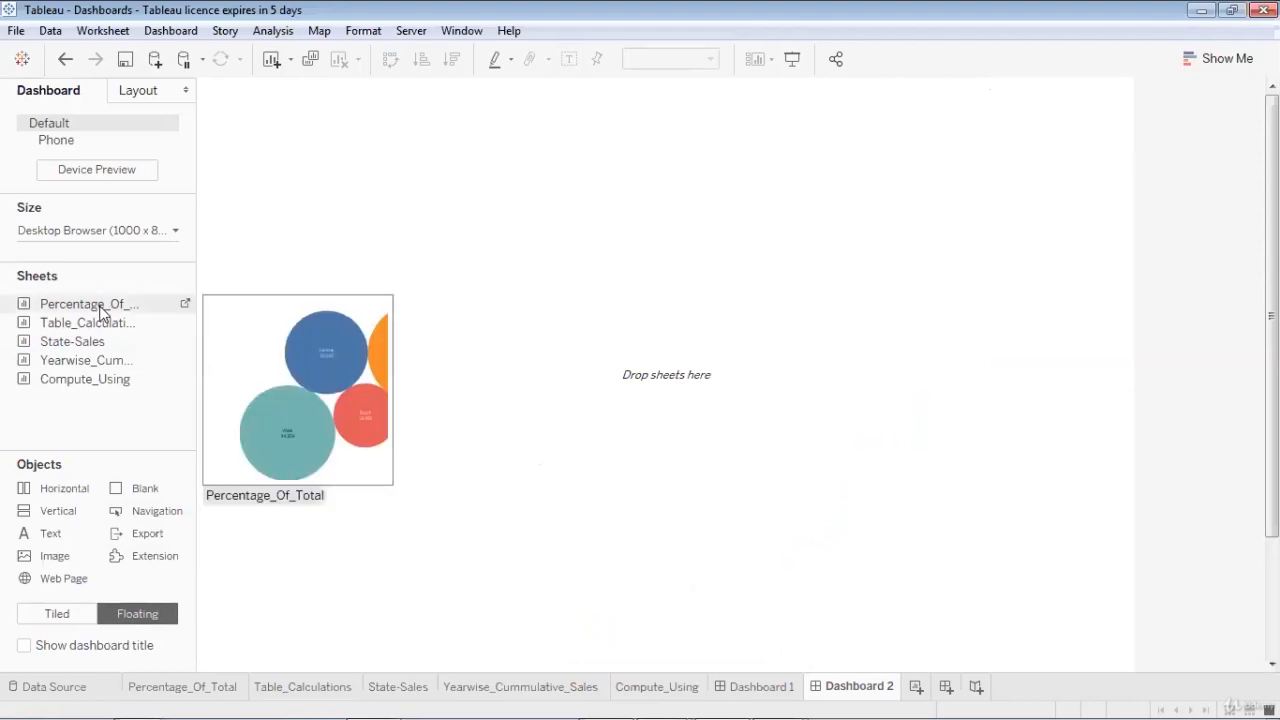
left_click_drag(100, 310, 282, 148)
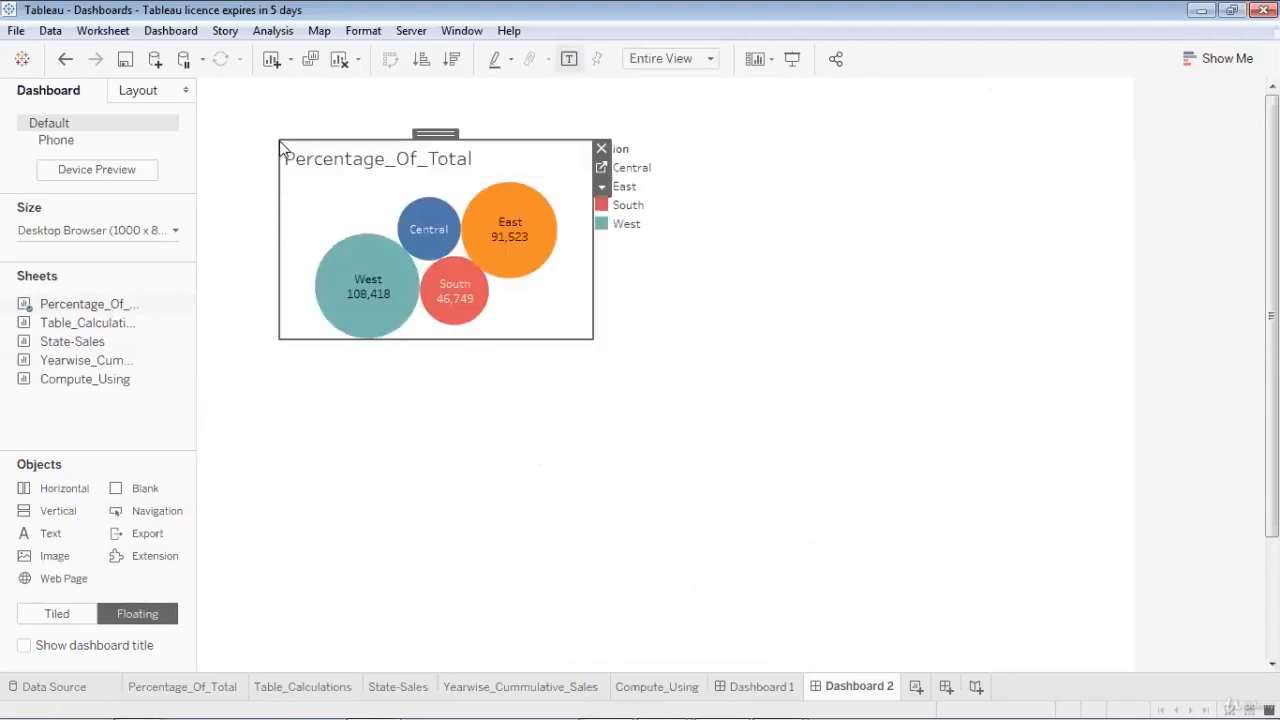
left_click_drag(443, 135, 601, 315)
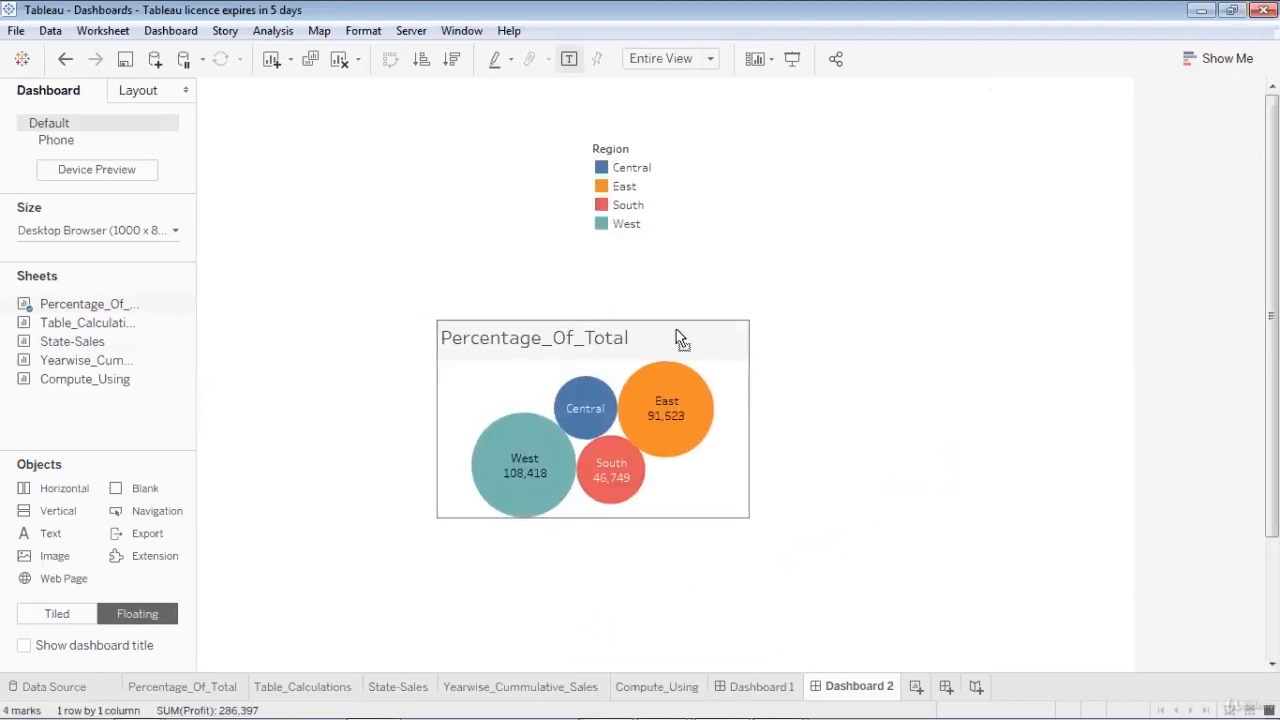
left_click_drag(678, 338, 968, 466)
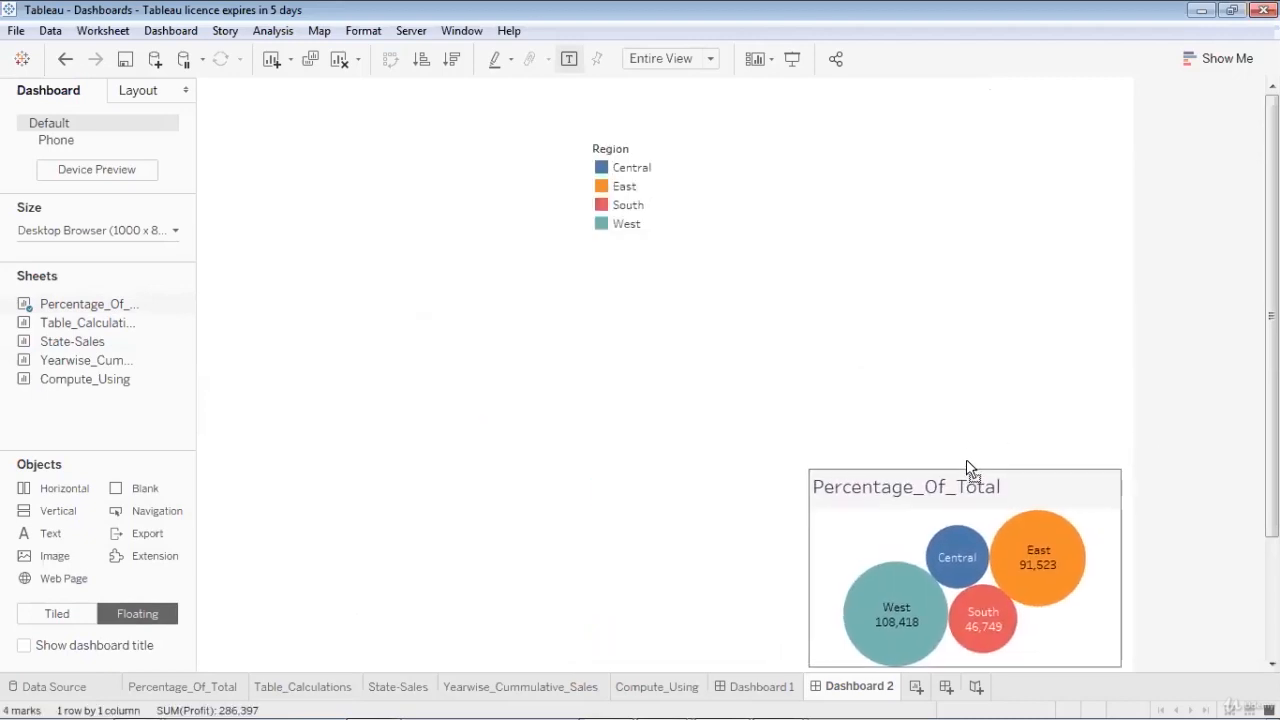
left_click_drag(809, 469, 755, 436)
- Enlarge the floating Percentage_Of_Total view a little more and remove its Region legend from the dashboard
left_click(609, 170)
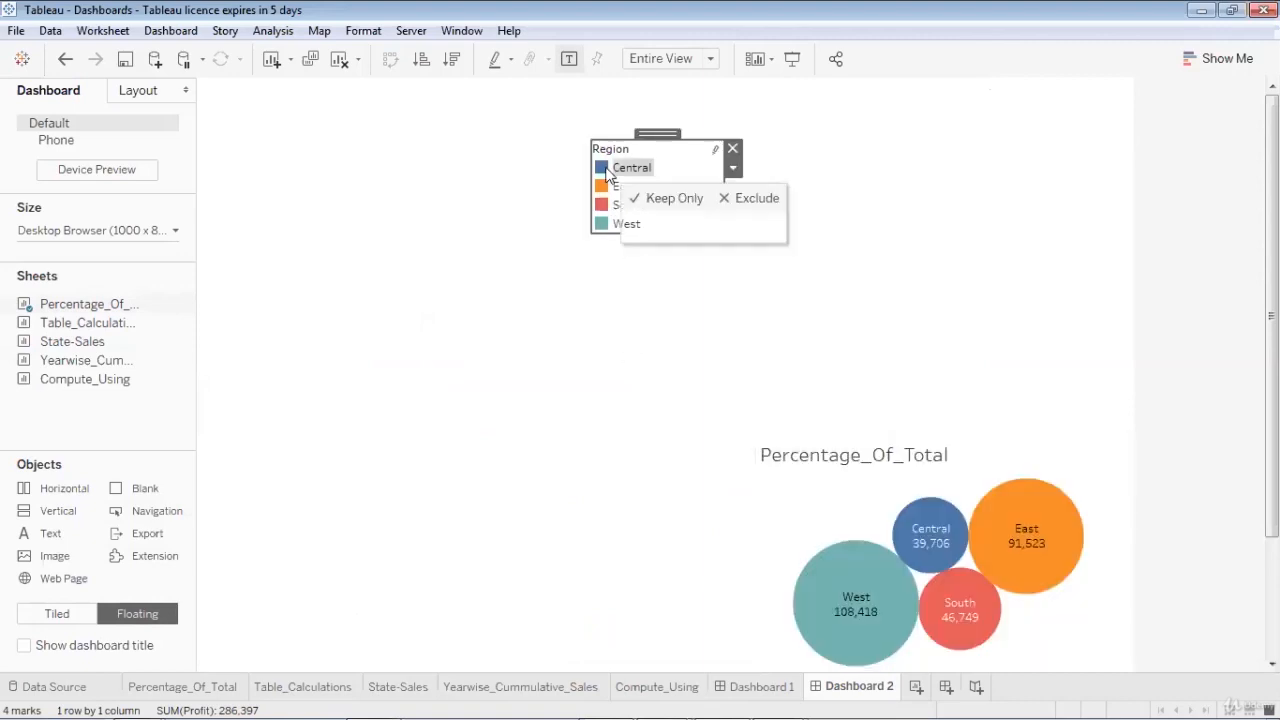
left_click_drag(657, 135, 1031, 355)
left_click(836, 507)
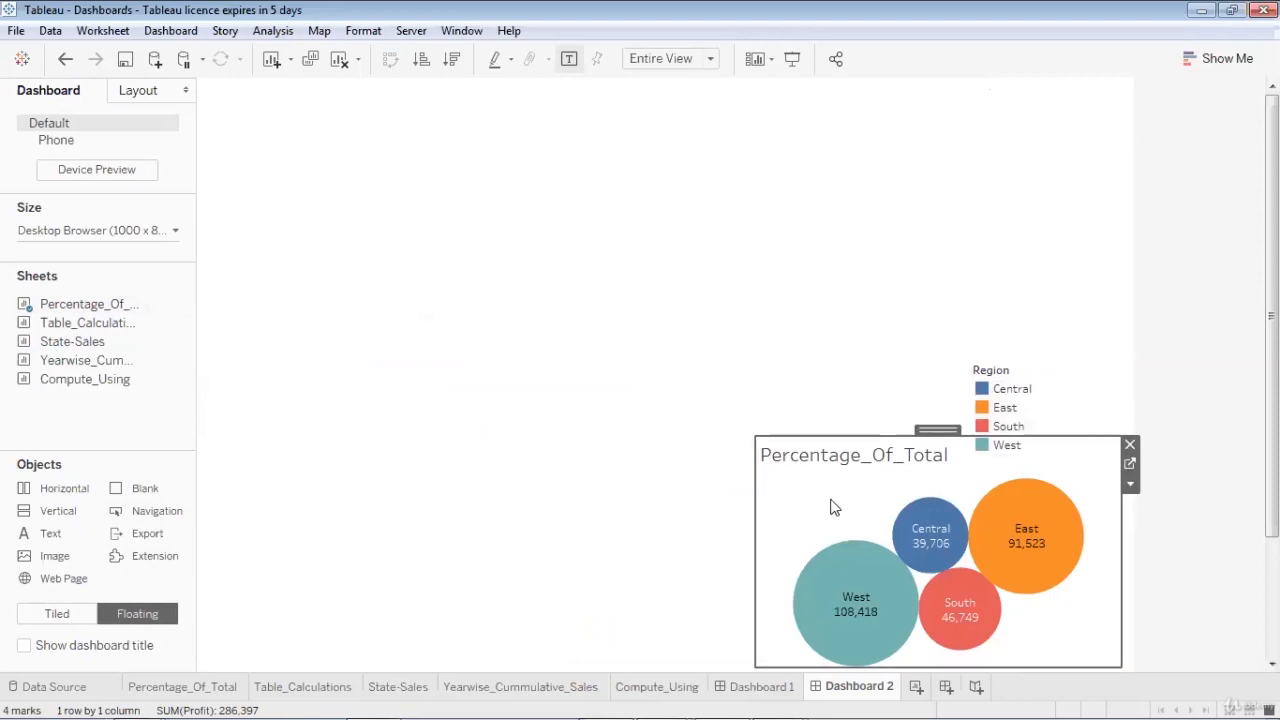
left_click_drag(754, 437, 732, 411)
left_click(978, 378)
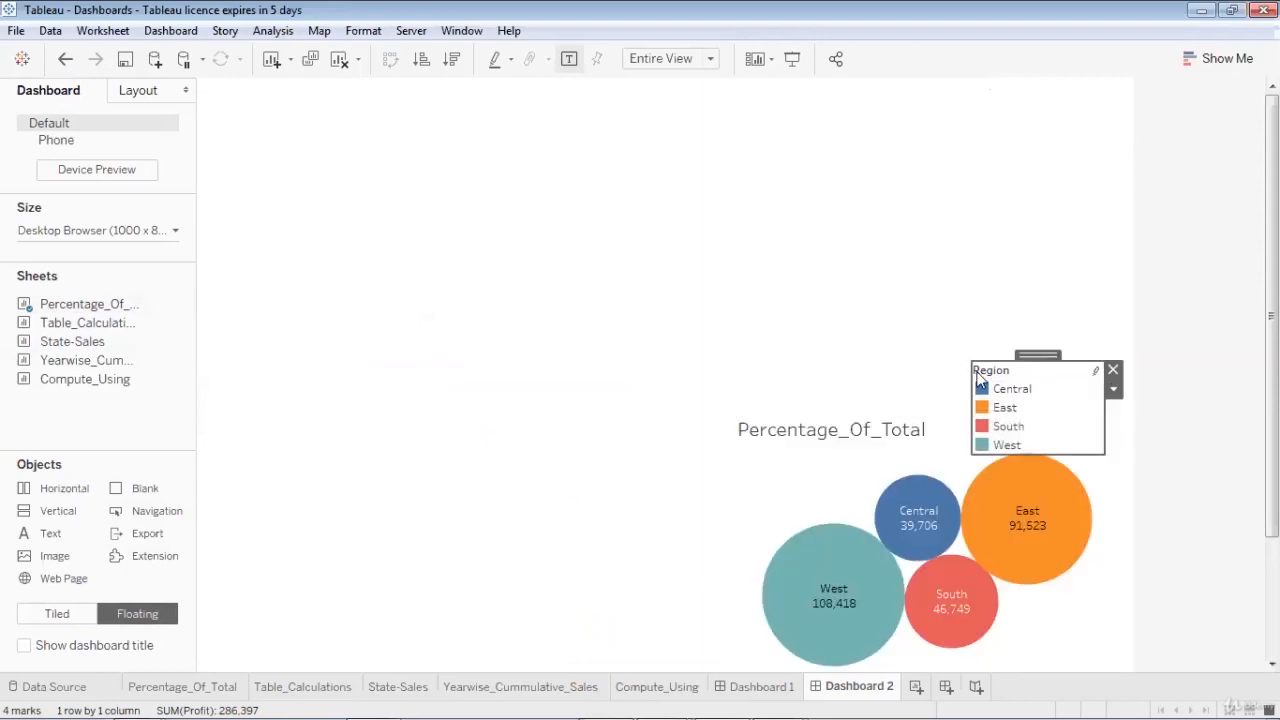
left_click(1112, 370)
- Add State-Sales as a floating map above Percentage_Of_Total and move its Sales legend to the dashboard's upper-right corner
mouse_move(155, 381)
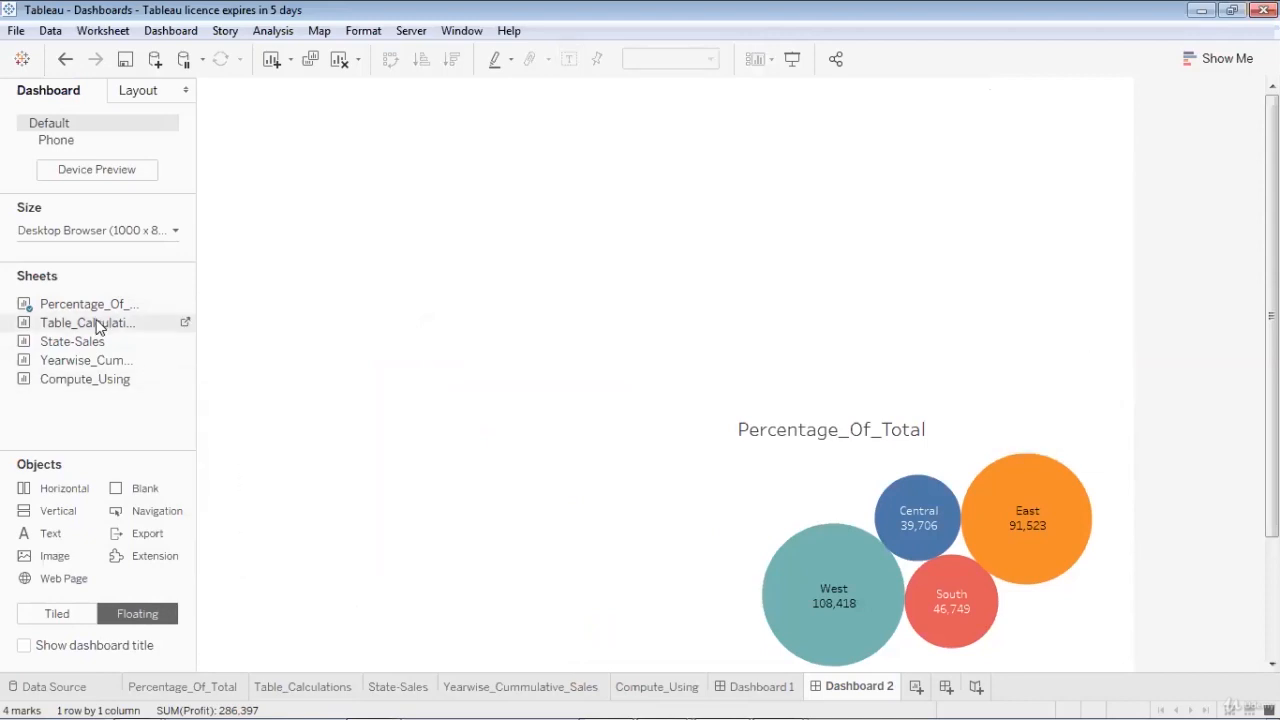
left_click_drag(229, 317, 612, 190)
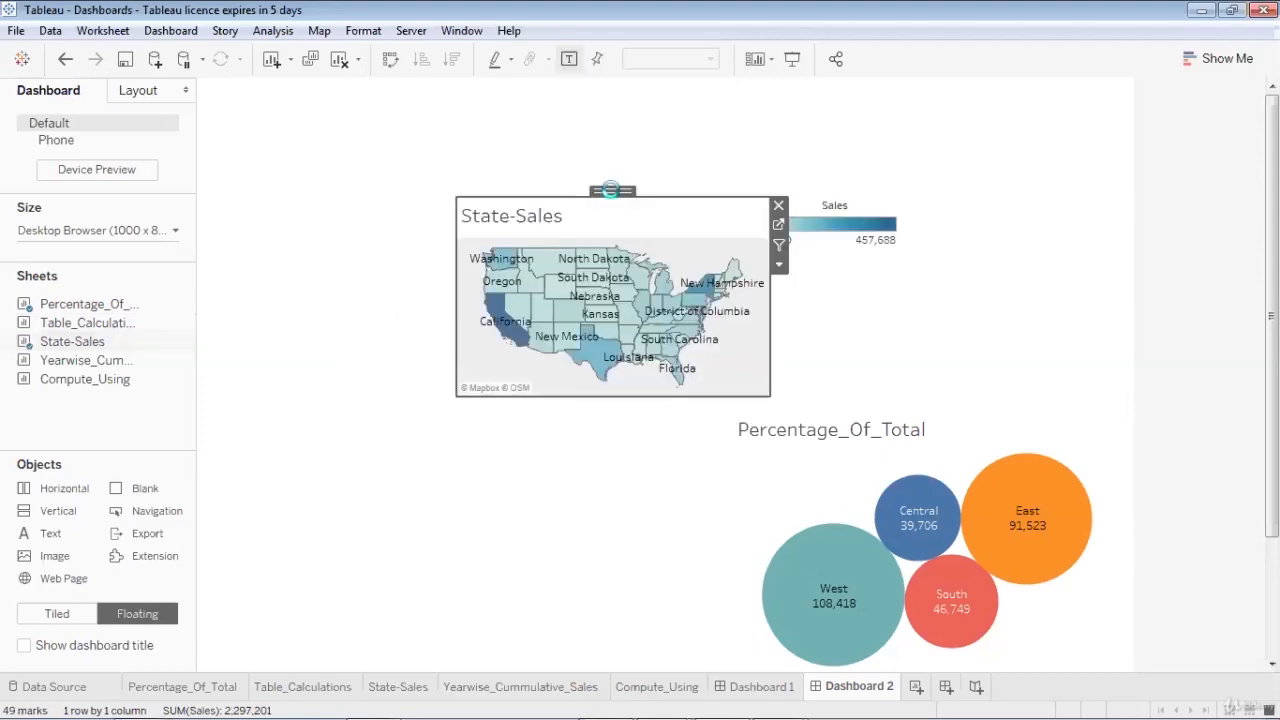
left_click_drag(612, 190, 552, 172)
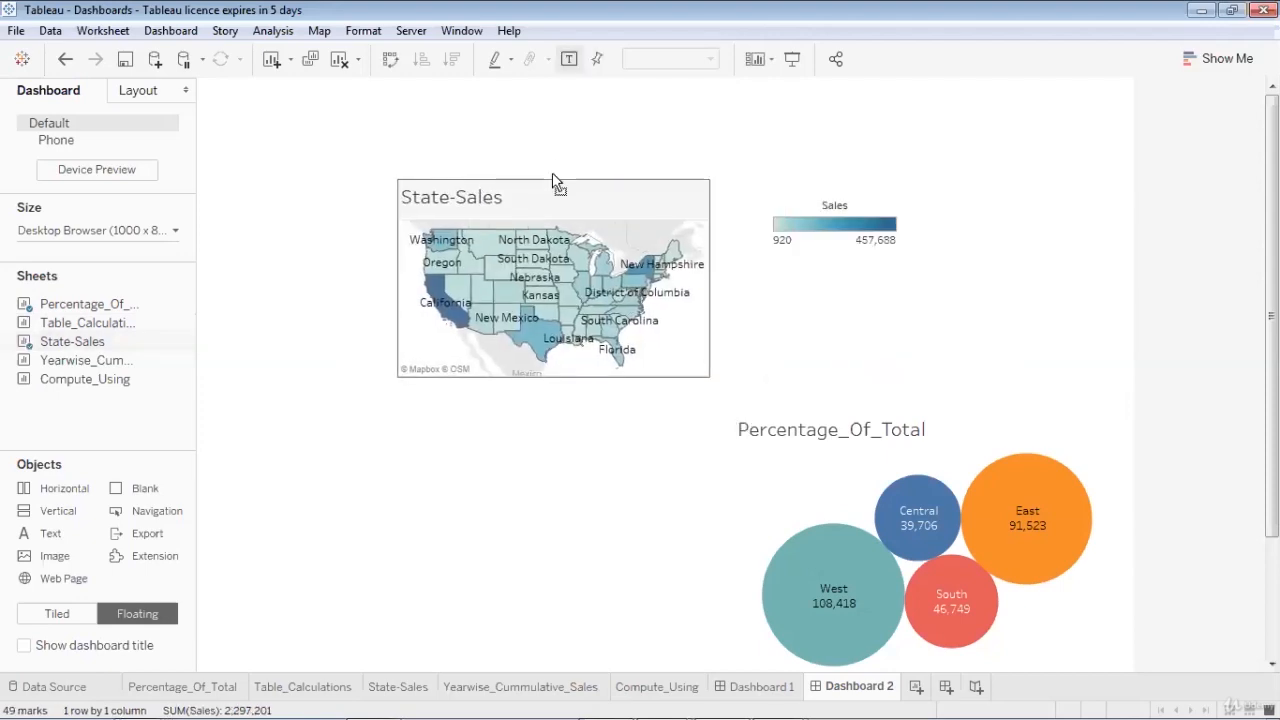
left_click(836, 206)
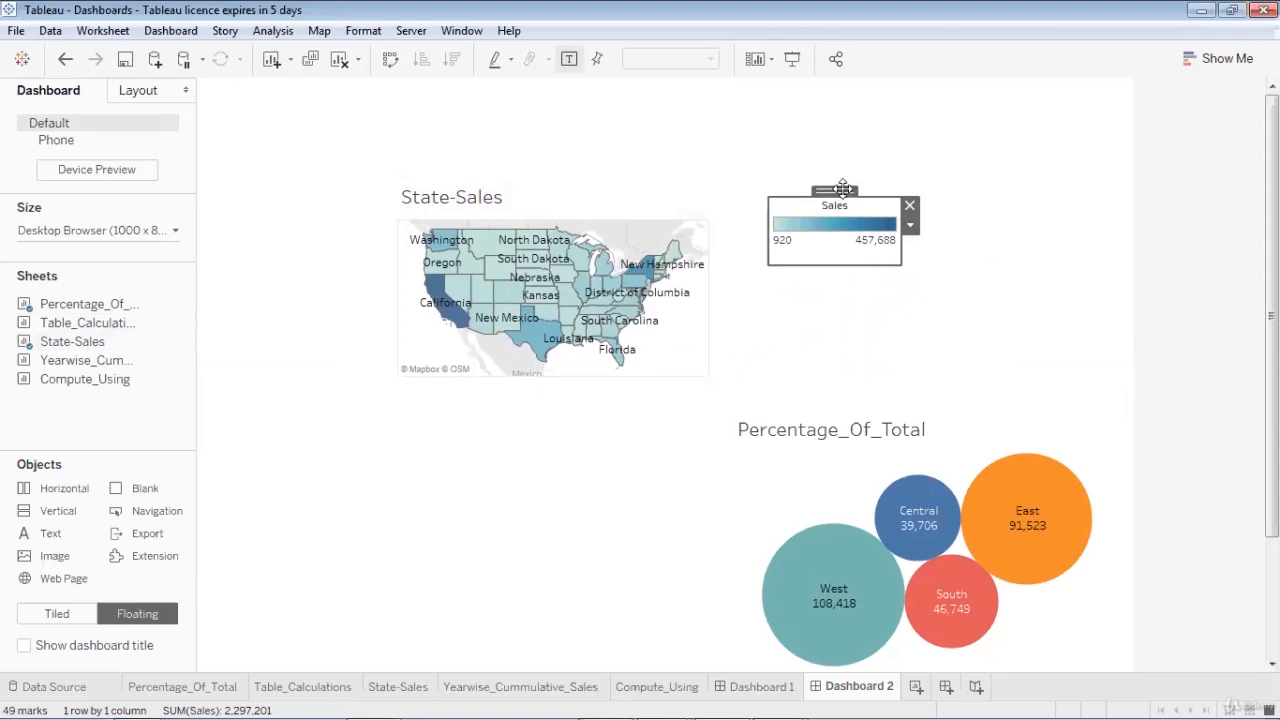
left_click_drag(843, 188, 1030, 95)
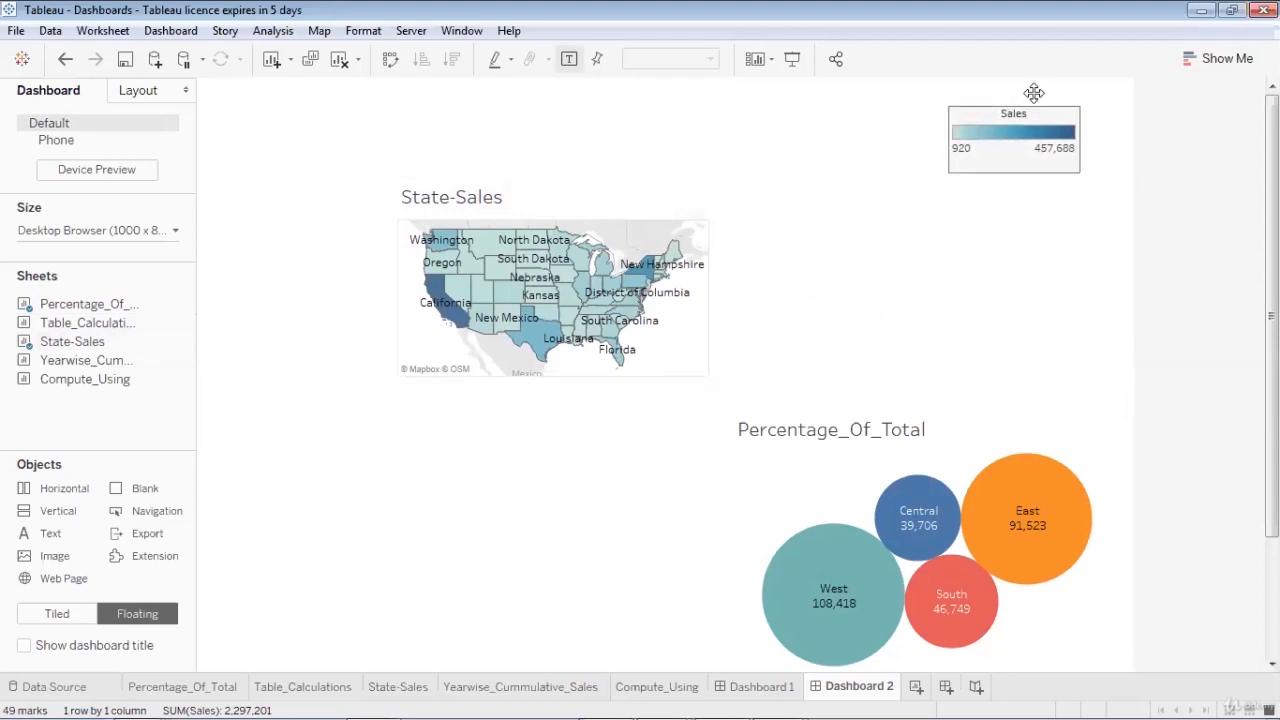
left_click(651, 245)
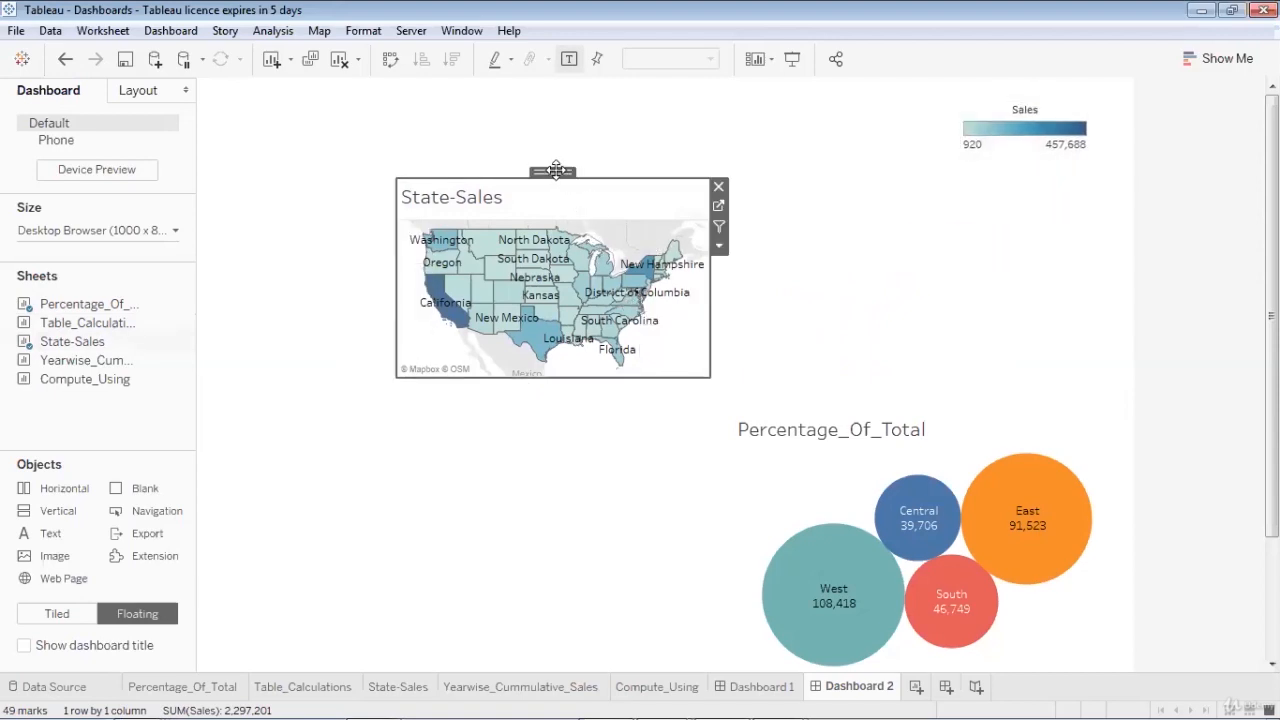
left_click_drag(556, 170, 808, 152)
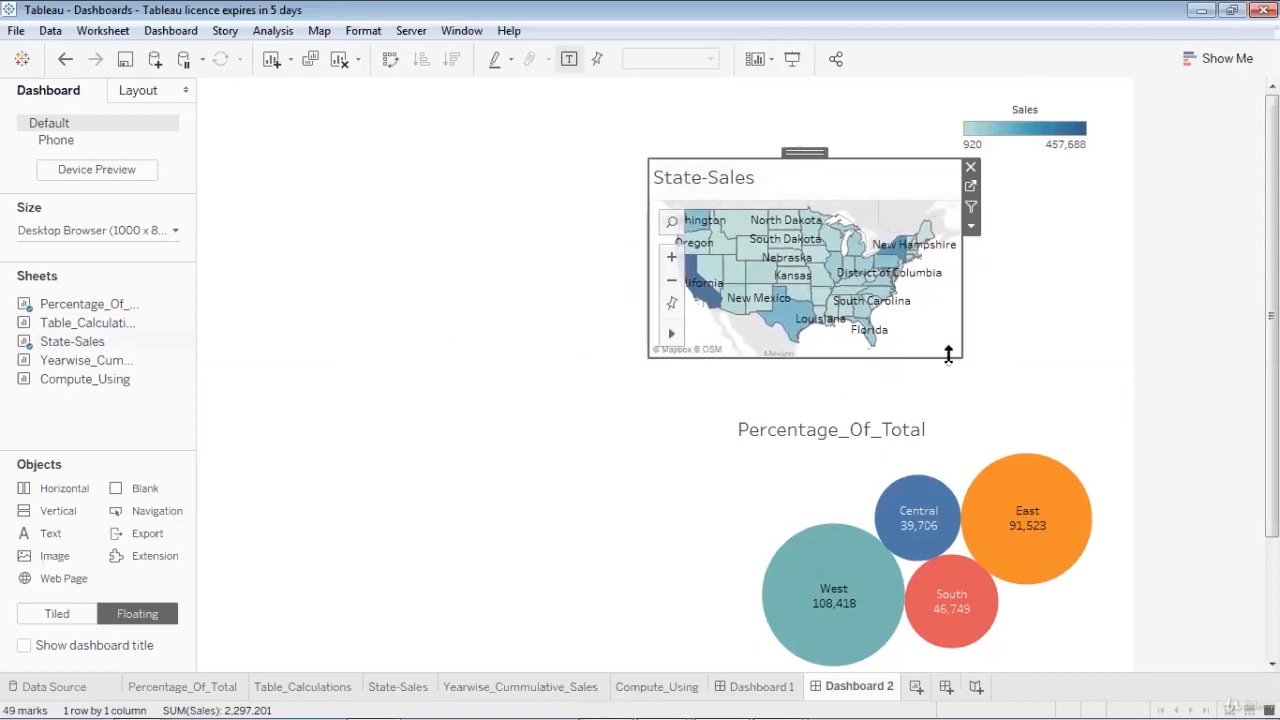
- Enlarge the State-Sales map to fill the area above Percentage_Of_Total and hide its title
left_click_drag(957, 354, 1131, 409)
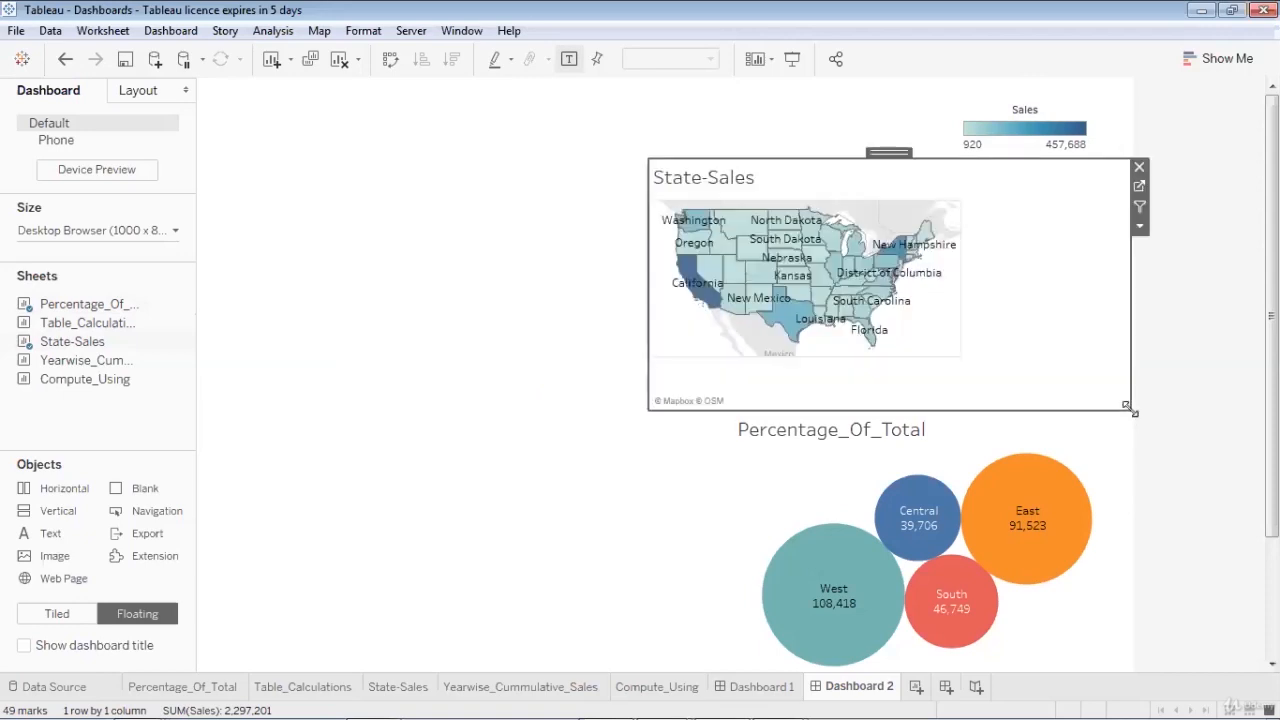
left_click_drag(817, 156, 817, 138)
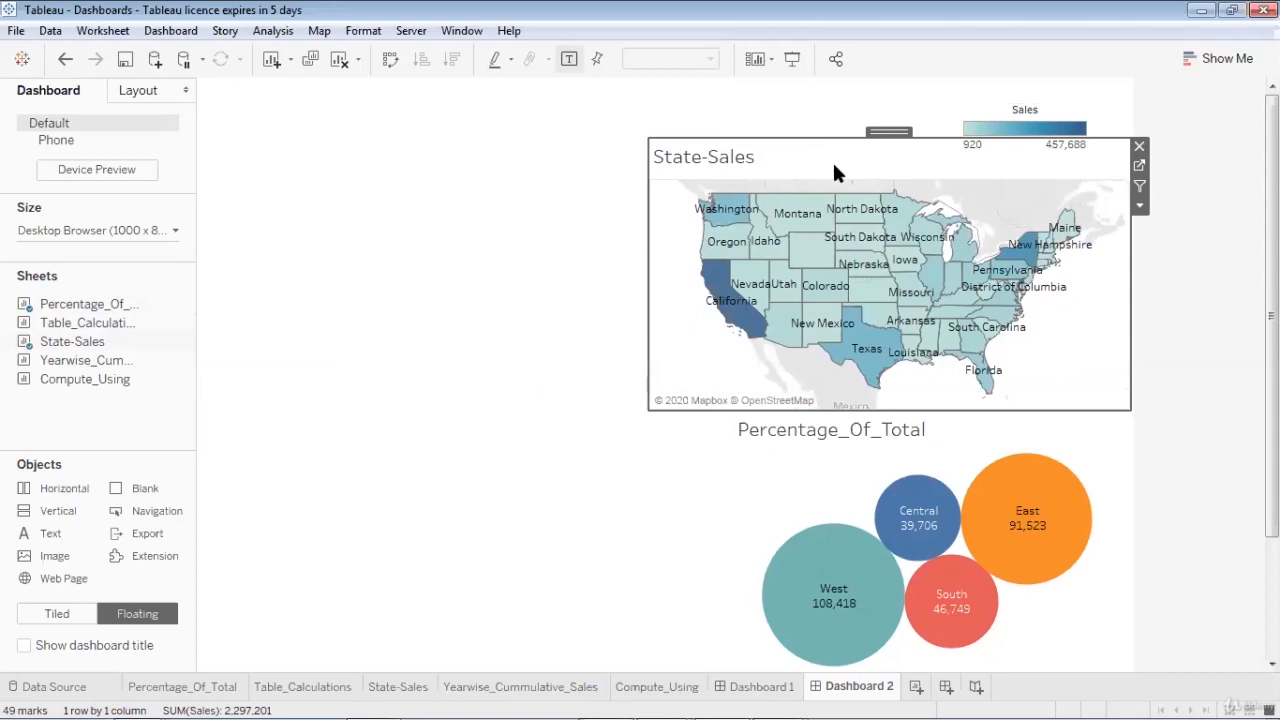
left_click(1139, 205)
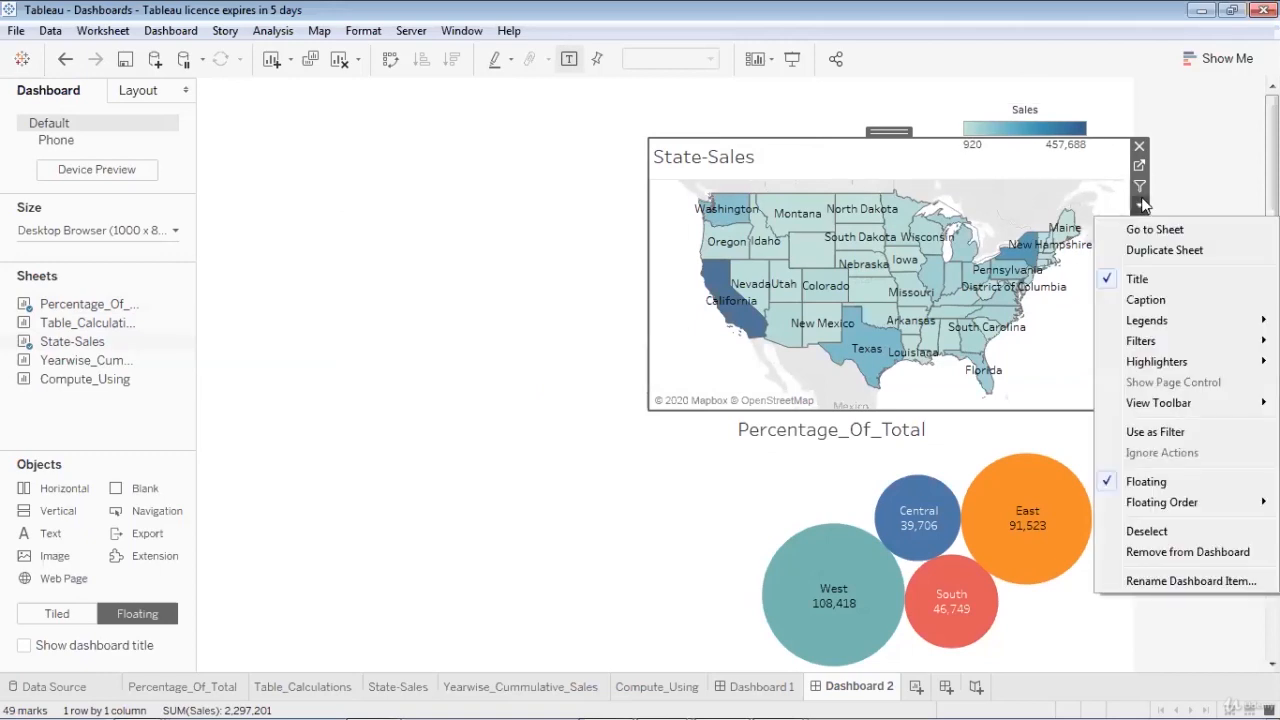
left_click(1108, 286)
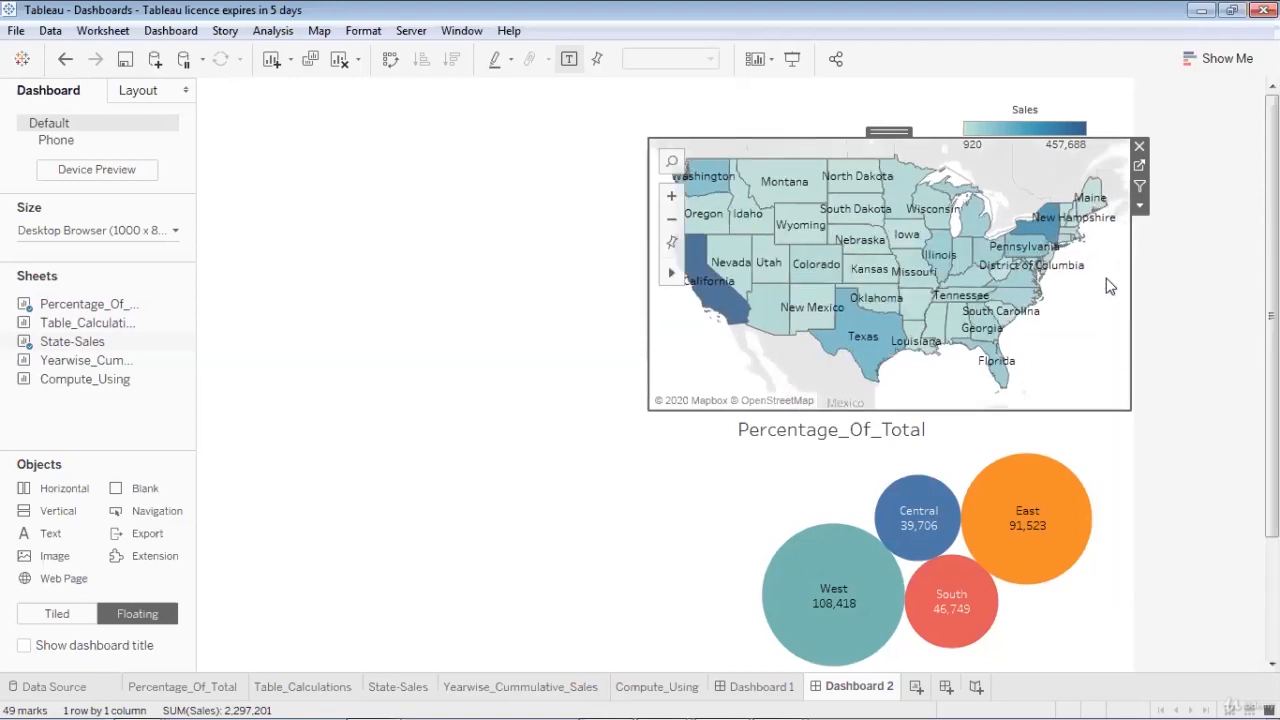
- Move the Sales color legend onto the lower-left corner of the State-Sales map
left_click(1040, 118)
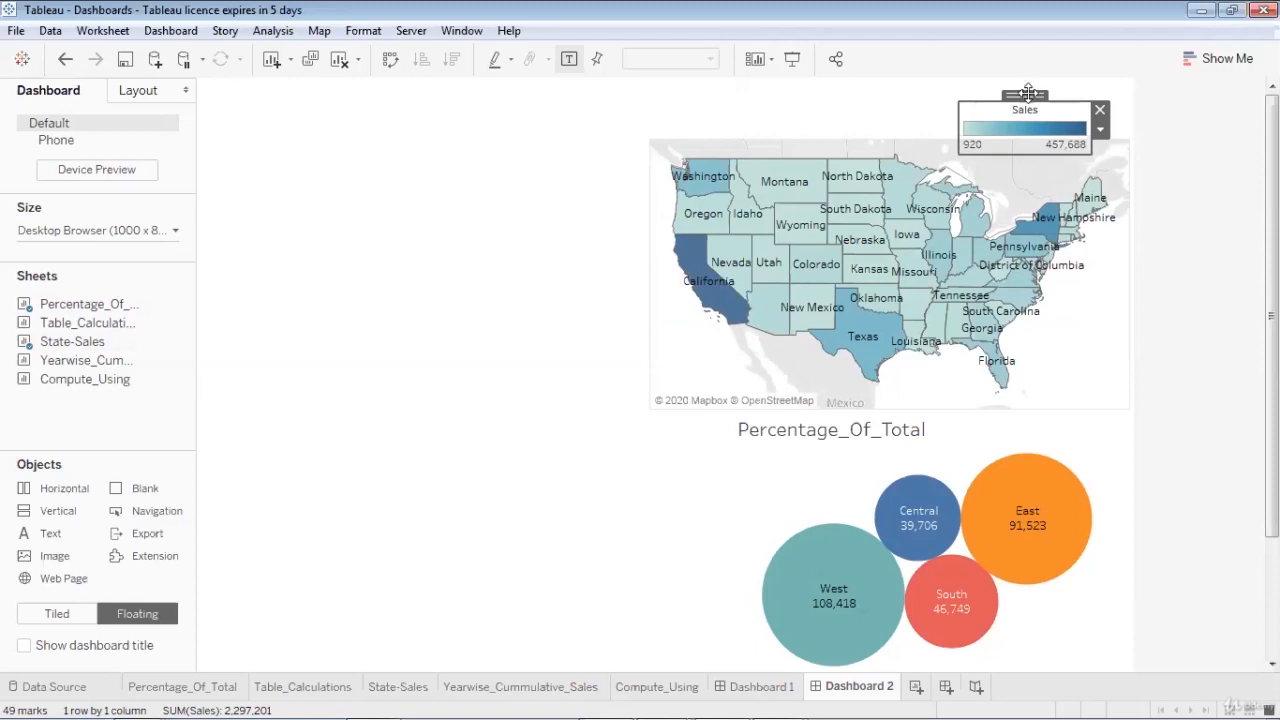
left_click_drag(1027, 93, 820, 340)
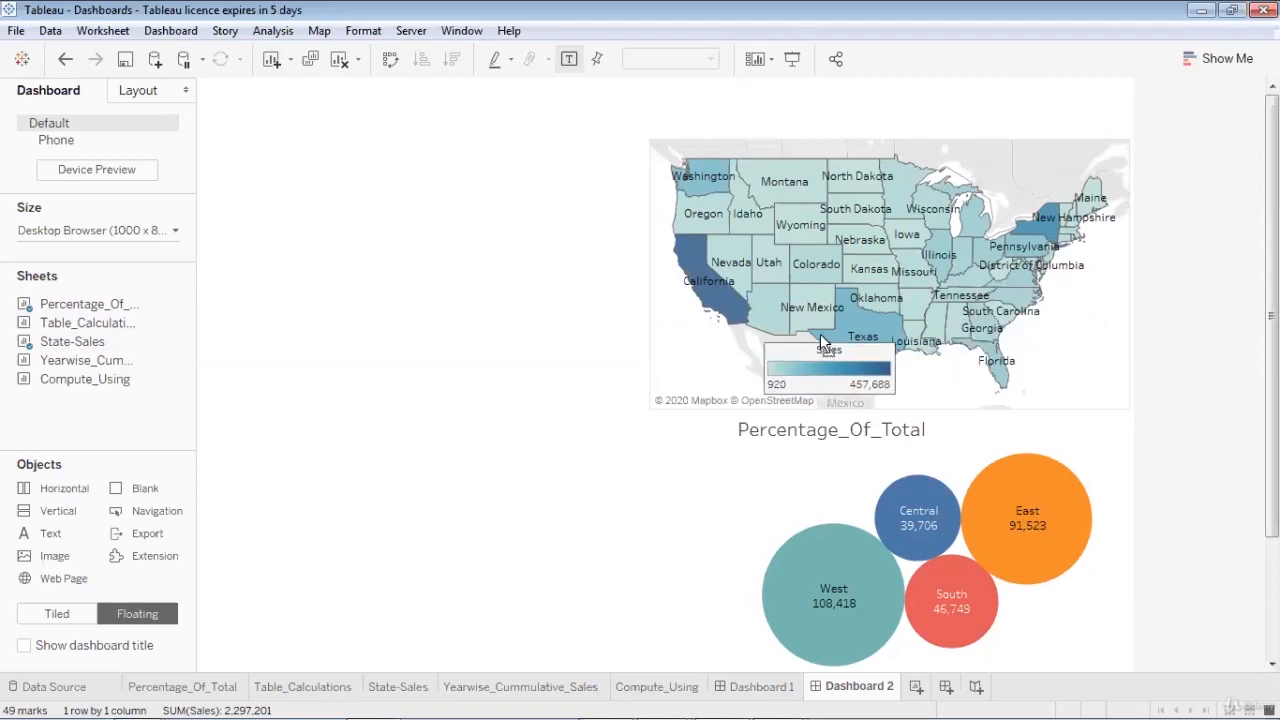
left_click_drag(743, 345, 645, 348)
left_click(686, 490)
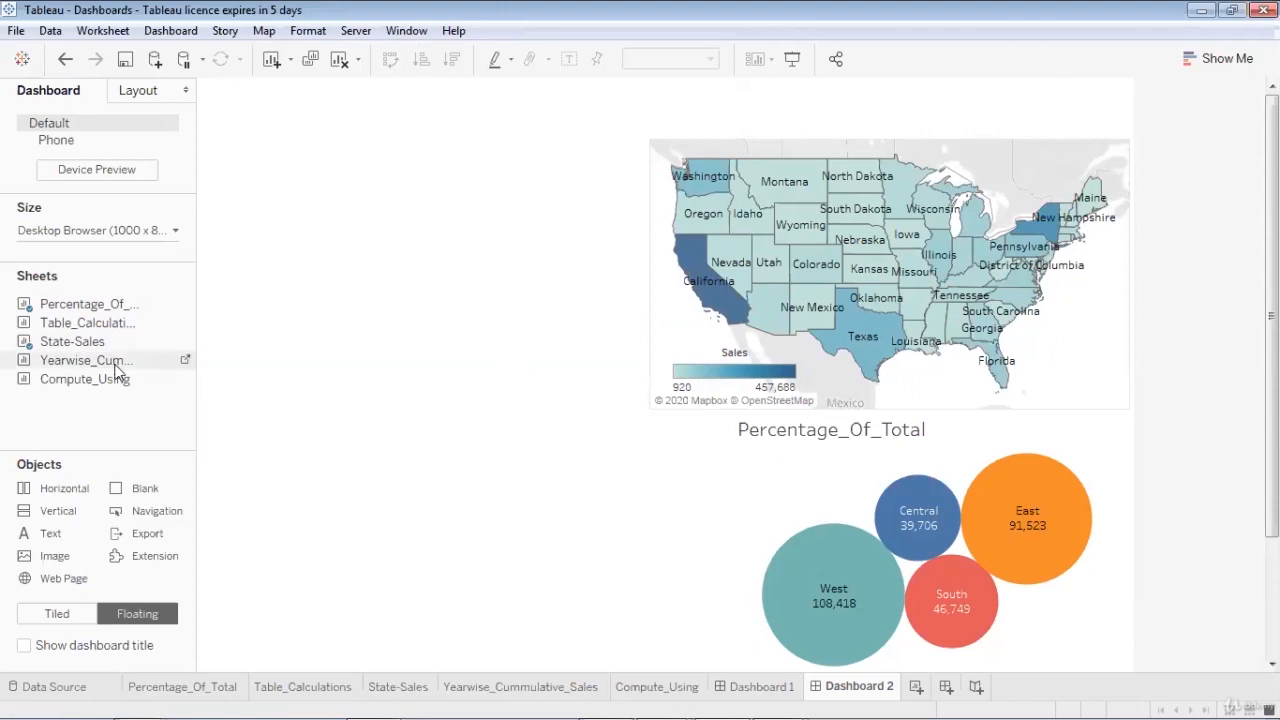
- Add Yearwise_Cummulative_Sales as a floating view left of the State-Sales map and resize it to match the map's edges
left_click_drag(120, 362, 199, 139)
left_click_drag(593, 322, 648, 322)
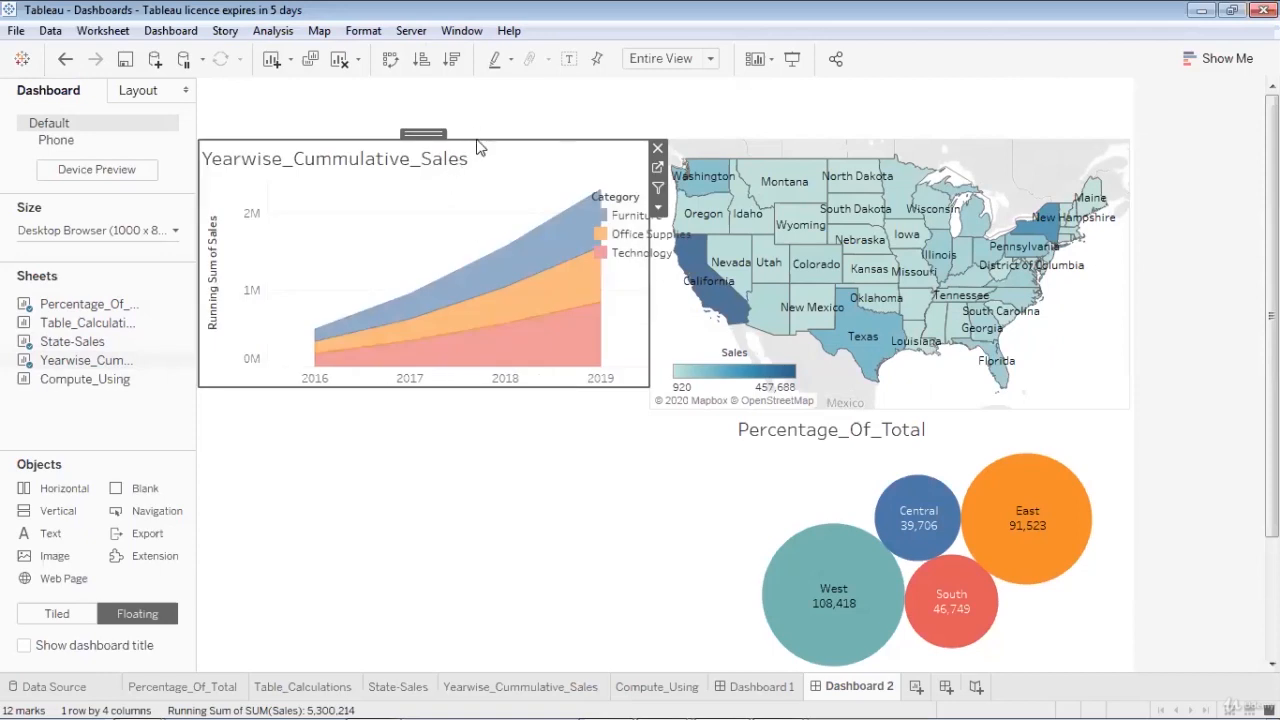
left_click_drag(477, 141, 477, 140)
left_click_drag(550, 387, 550, 408)
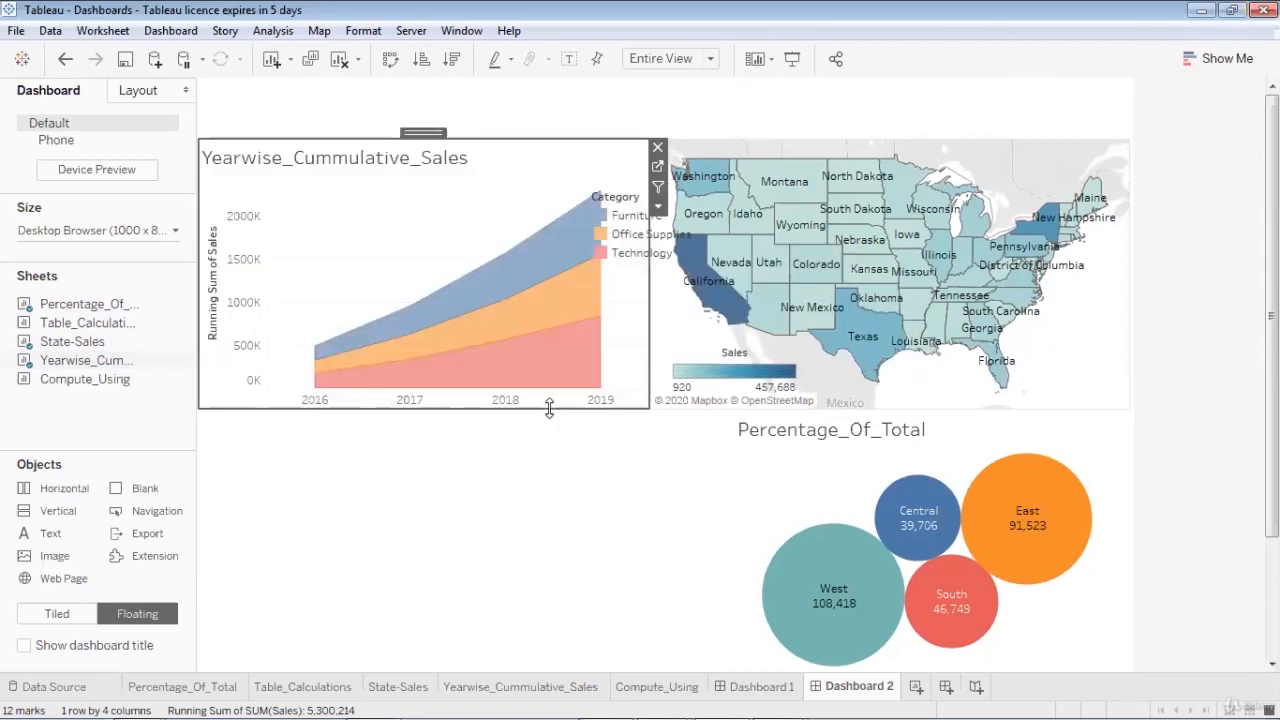
- Move the Category legend into the empty upper-left area of the Yearwise_Cummulative_Sales chart
left_click(645, 234)
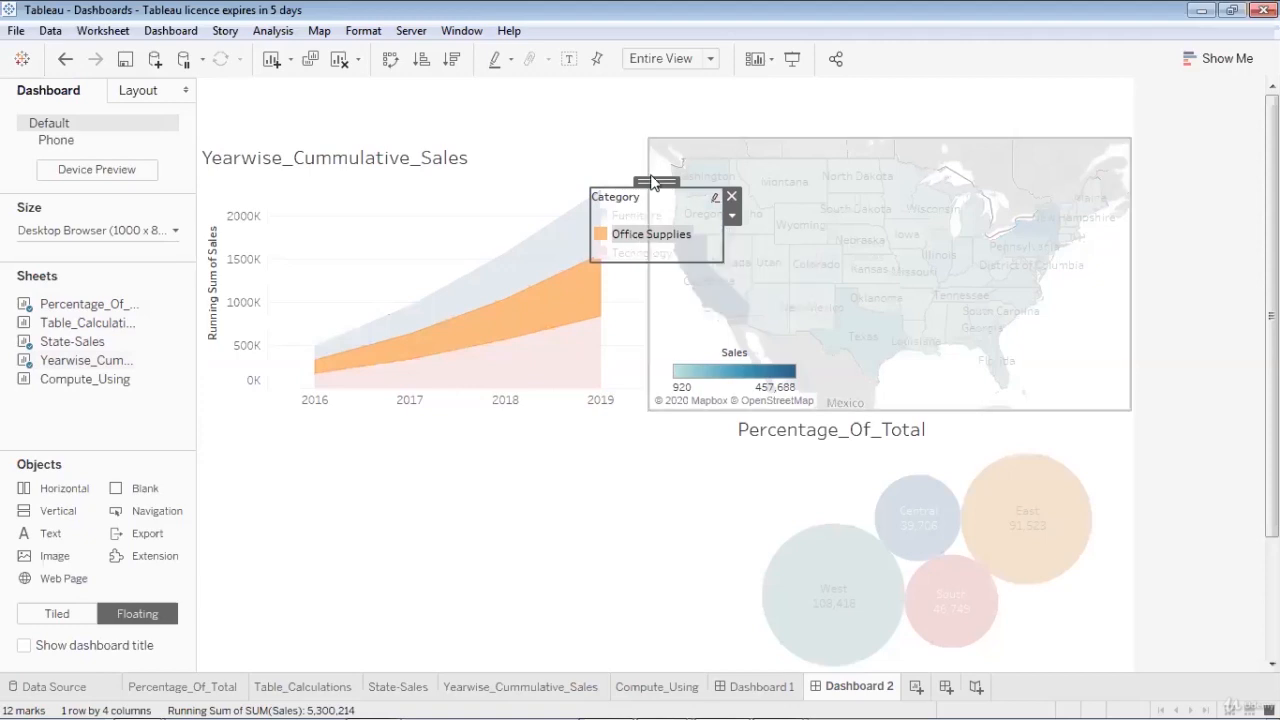
left_click(630, 234)
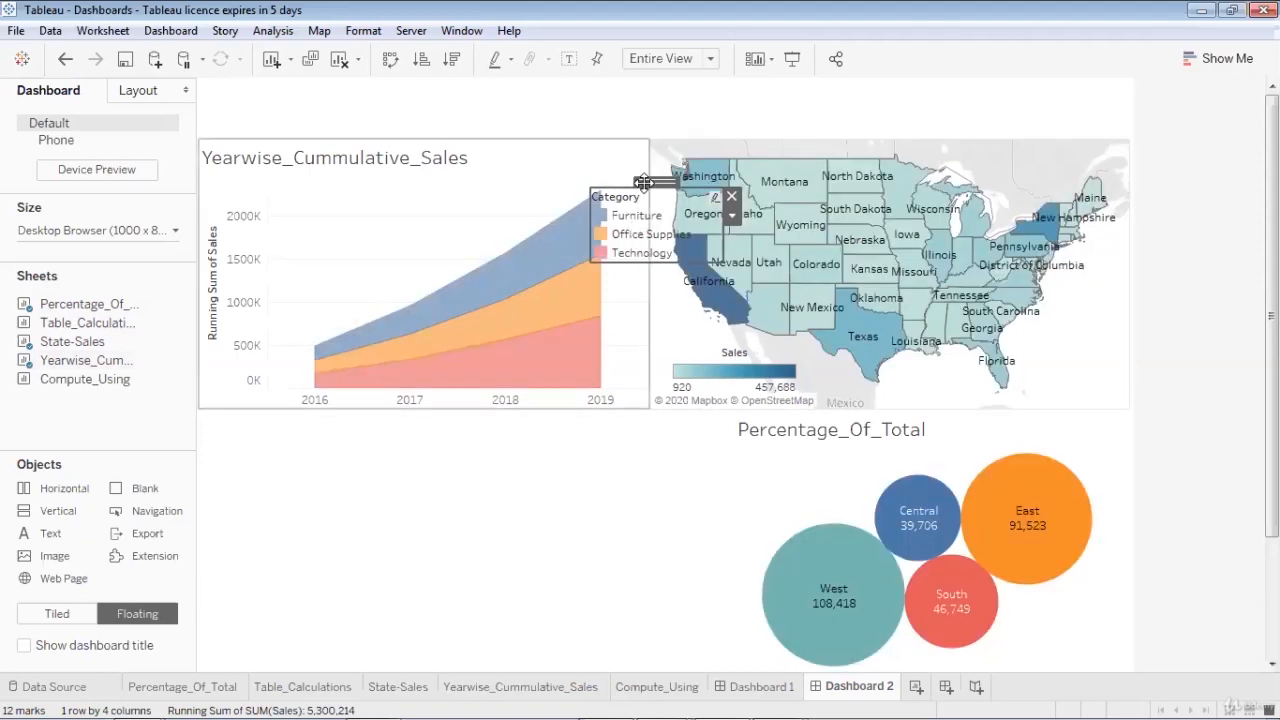
left_click_drag(641, 182, 352, 181)
left_click(343, 487)
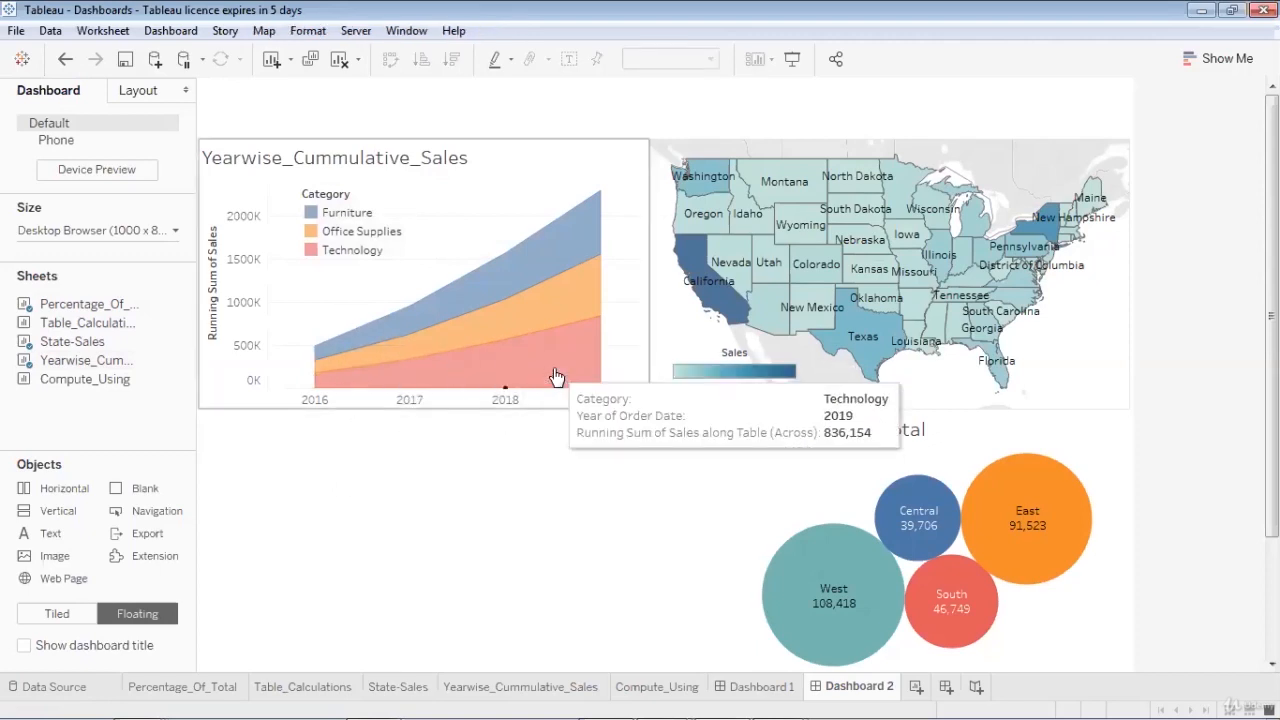
- Highlight Office Supplies, Technology and Furniture one after another through the Category legend, and clear the highlighting
left_click(341, 231)
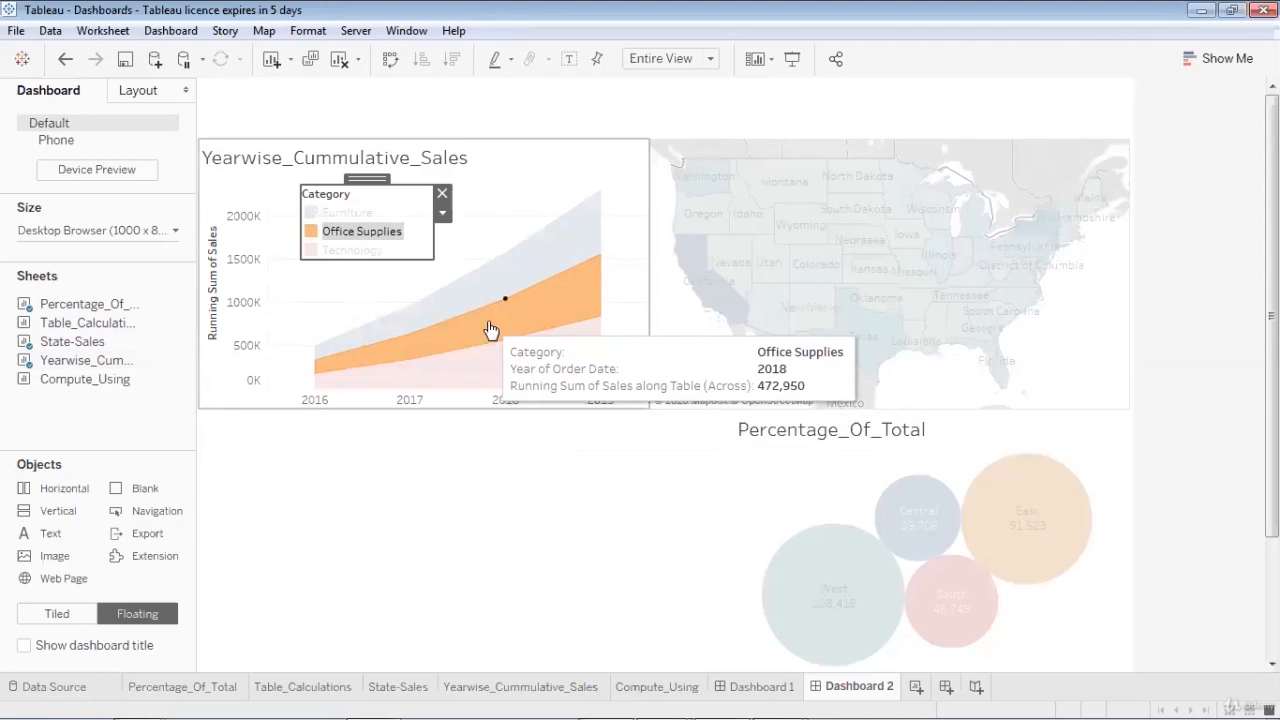
left_click(358, 253)
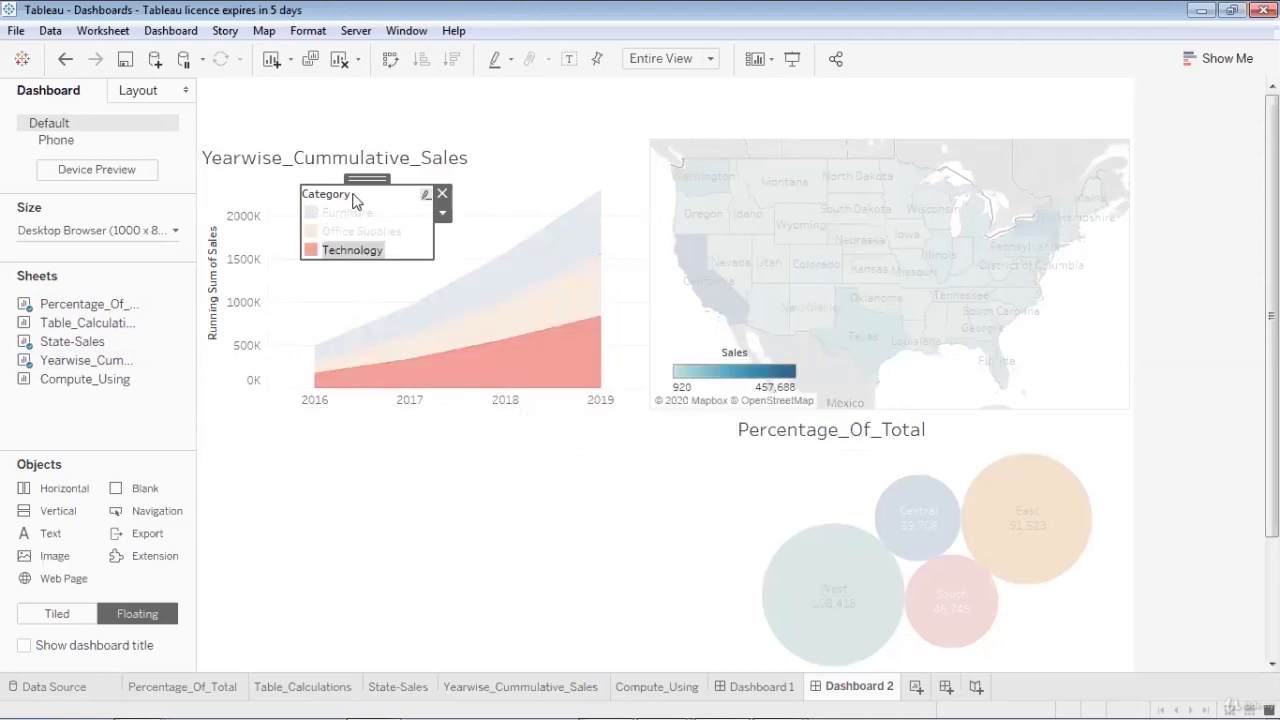
left_click(356, 214)
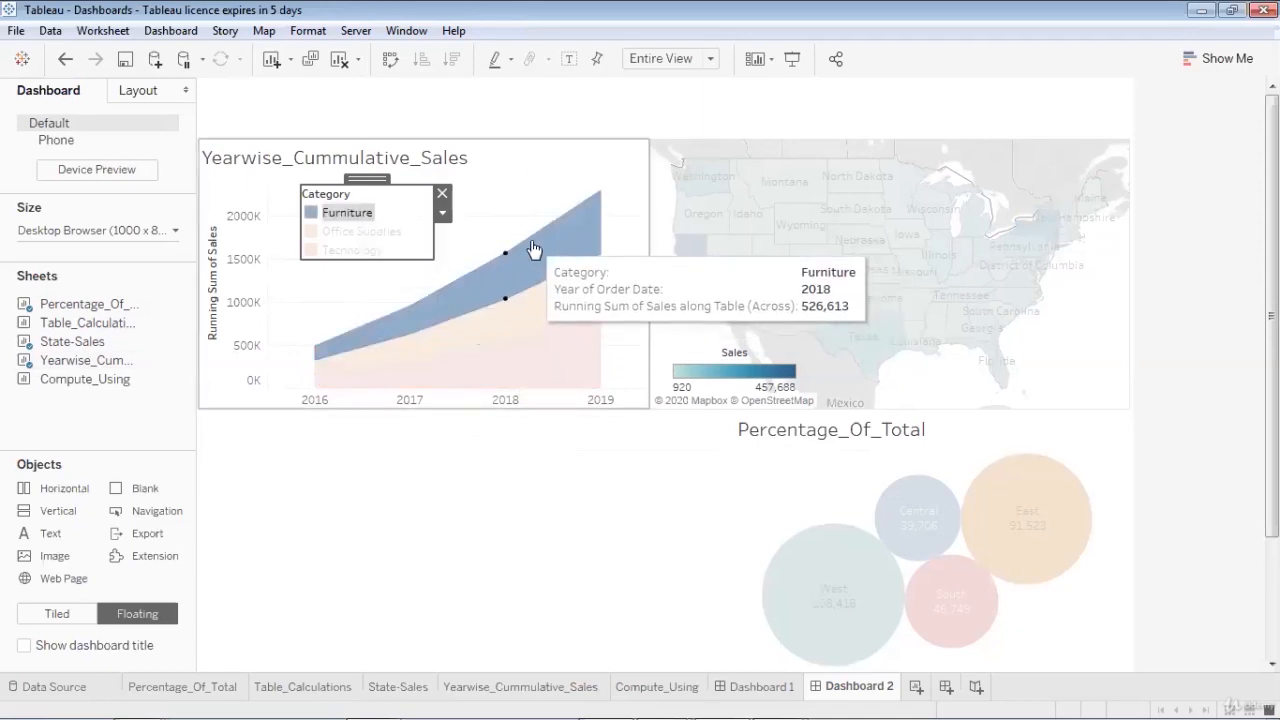
left_click(414, 205)
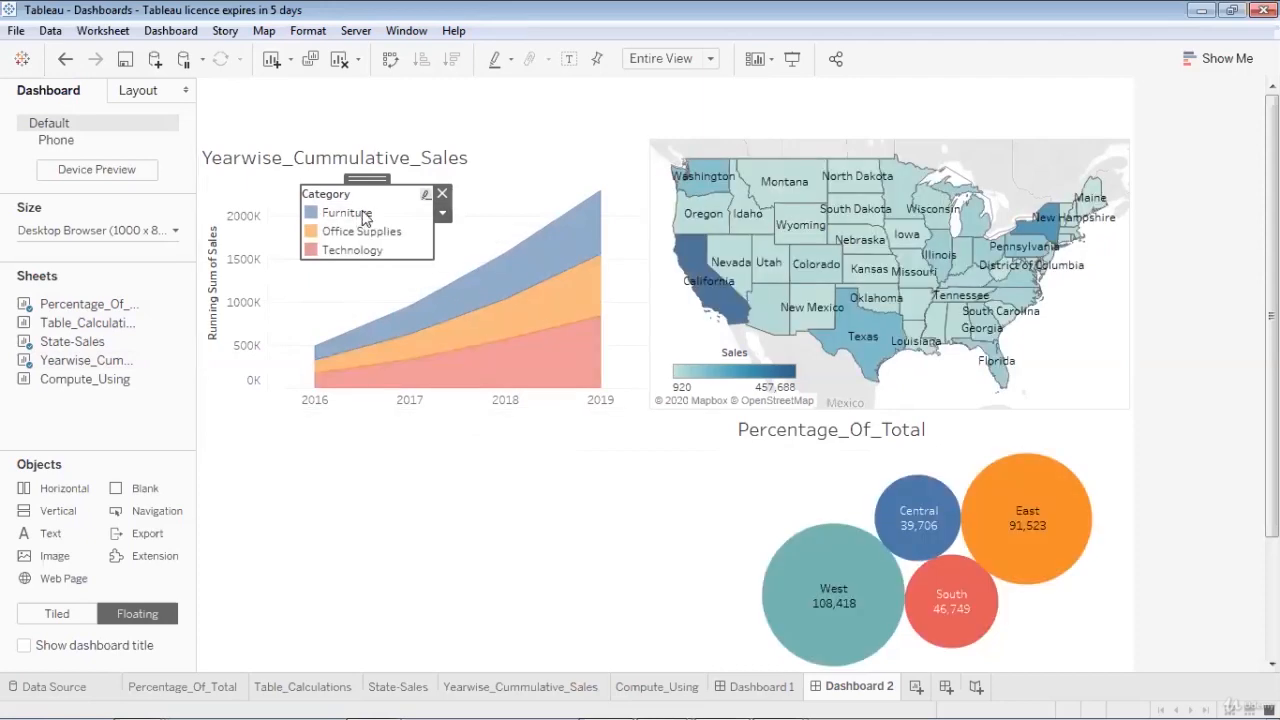